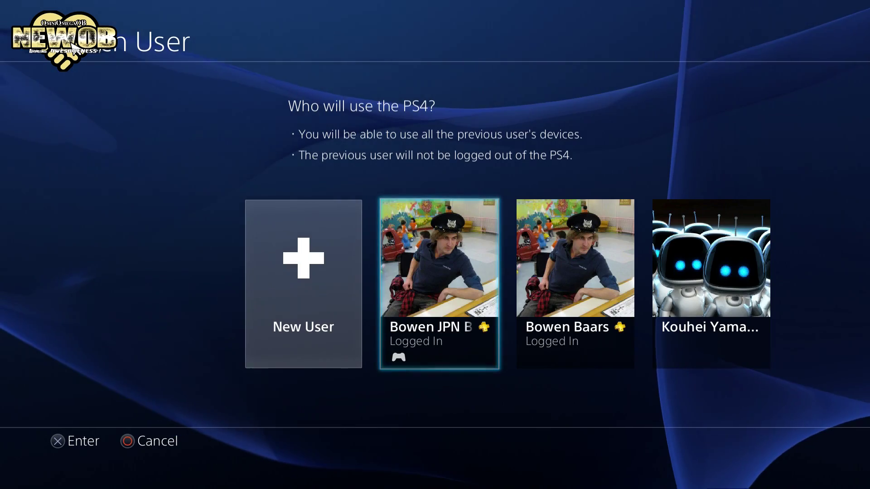
Switch from the first profile to the second logged-in user profile
key("Right")
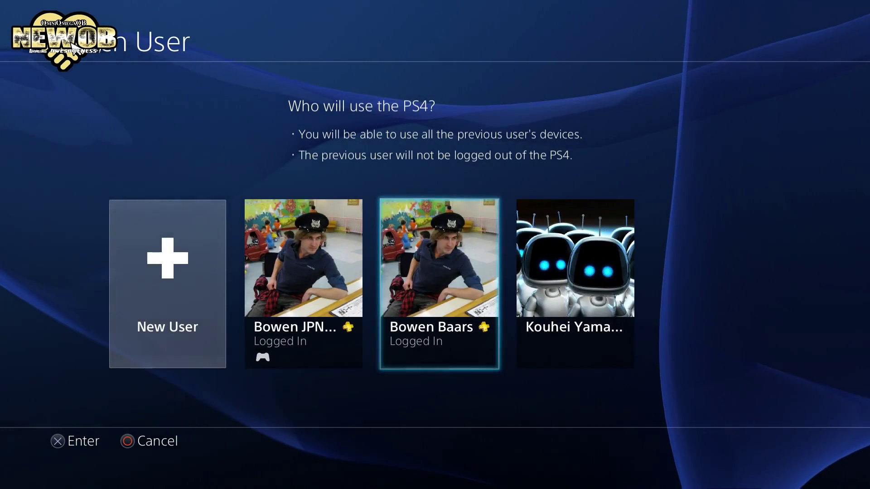
key("Return")
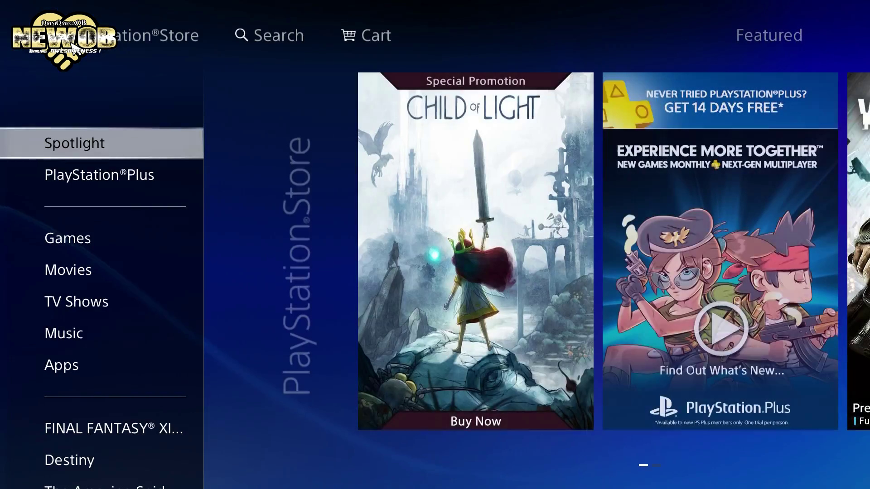
Browse the Store's Apps section to SHAREfactory in All Apps, then leave the Store
key("Down")
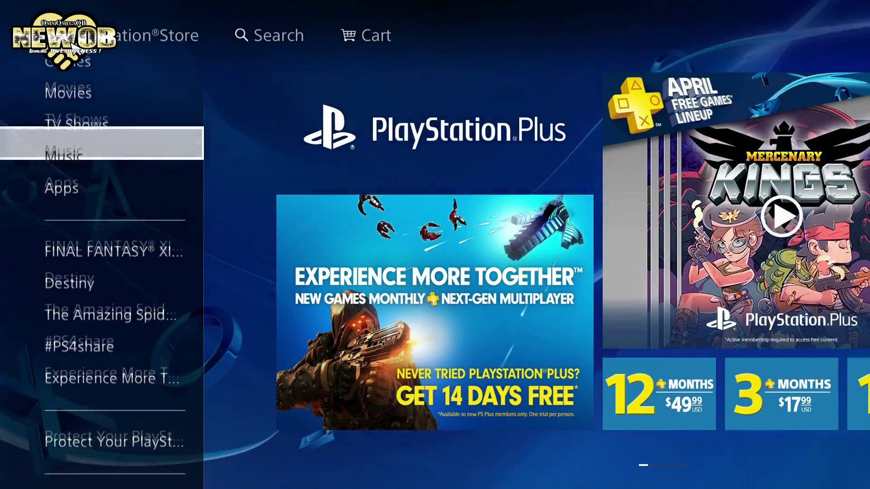
key("Down")
key("Right")
key("Right")
key("Right")
key("Right")
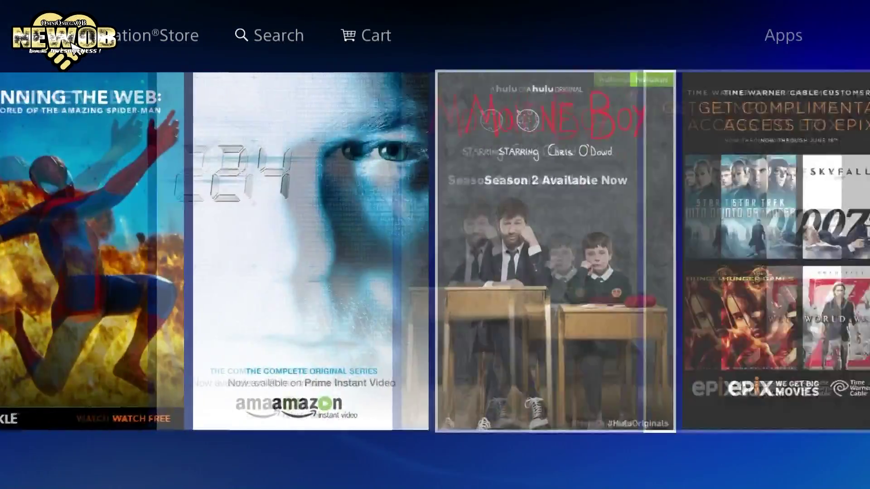
key("Right")
key("Right")
key("Right")
key("Right")
key("Right")
key("Right")
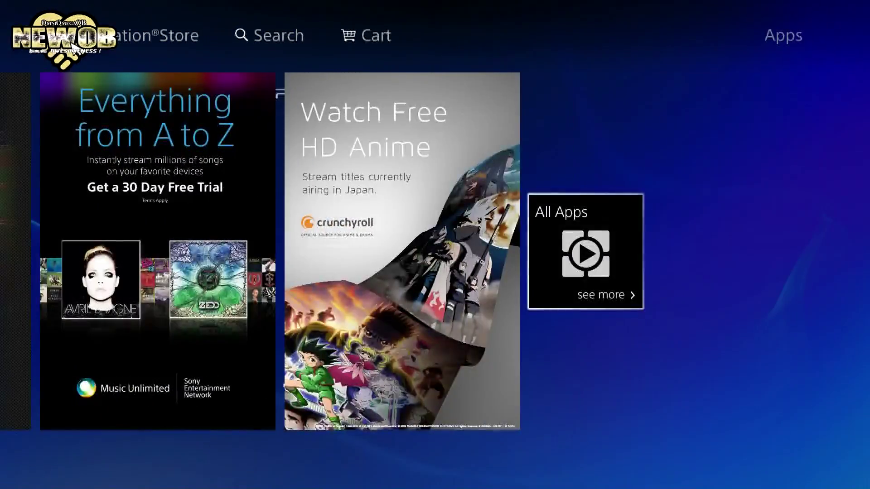
key("Return")
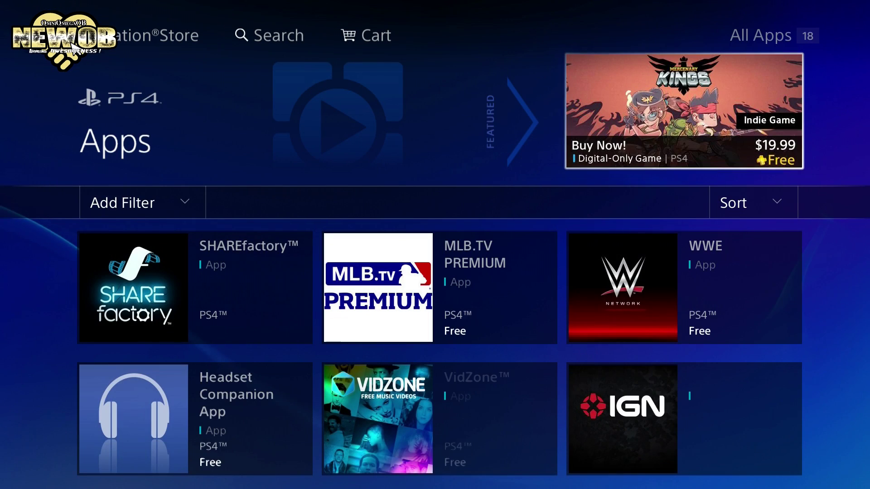
key("Down")
key("Down")
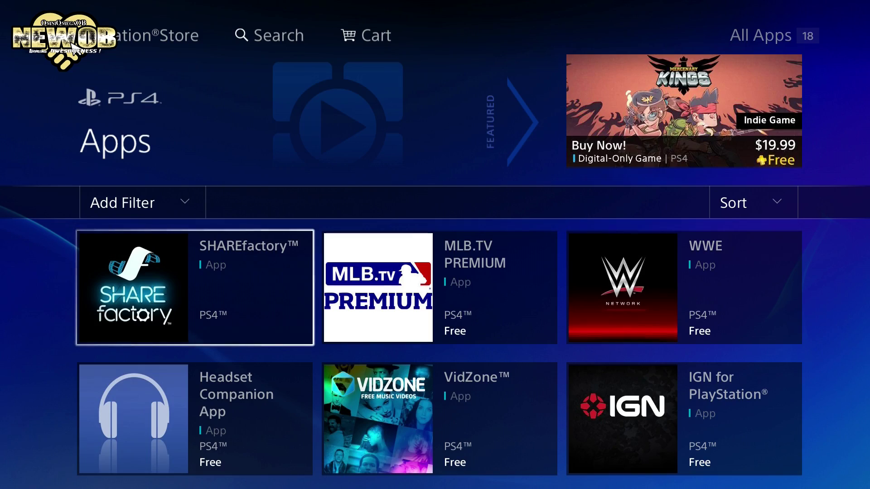
key("Escape")
key("Escape")
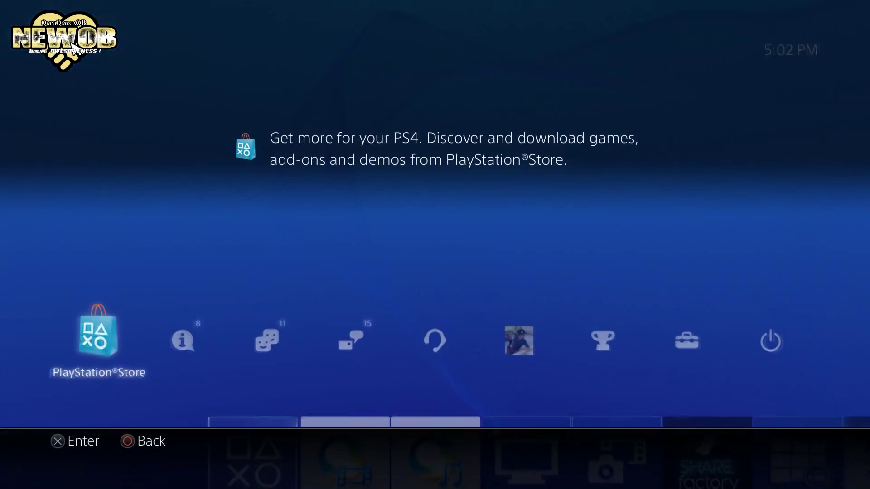
Run System Software Update from Settings and dismiss the already-installed message
key("Right")
key("Right")
key("Right")
key("Right")
key("Right")
key("Right")
key("Right")
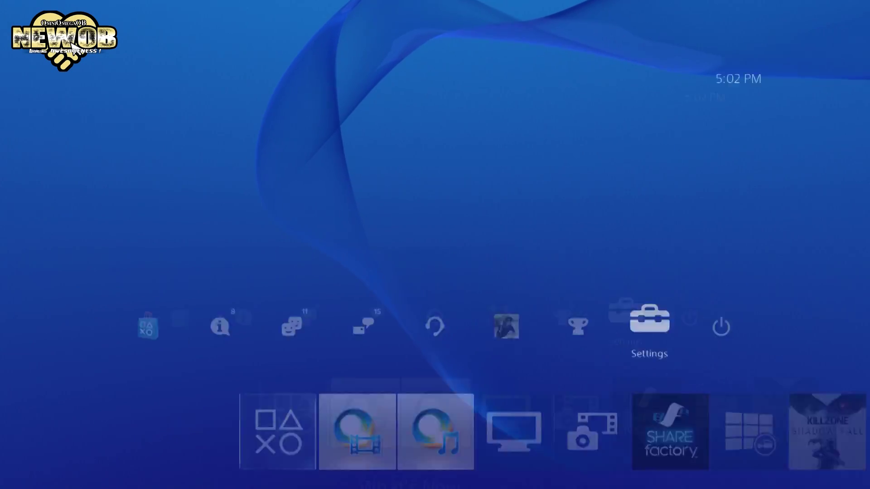
key("Return")
key("Down")
key("Down")
key("Down")
key("Down")
key("Down")
key("Down")
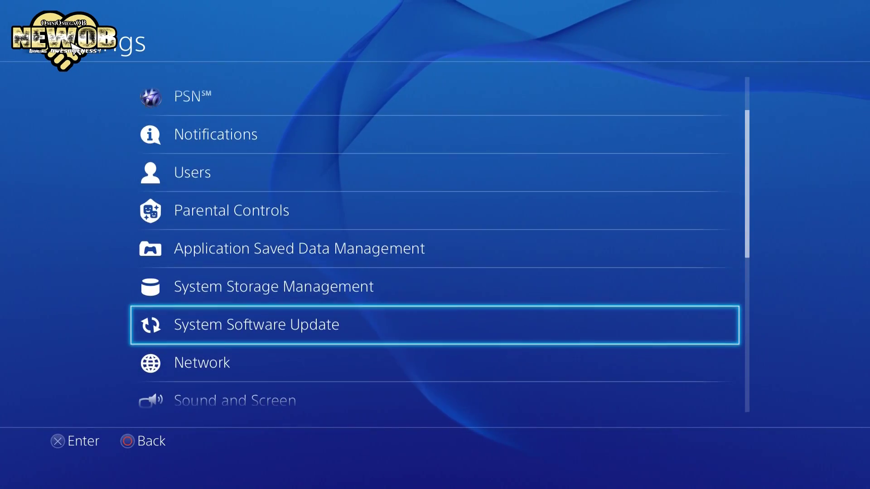
key("Return")
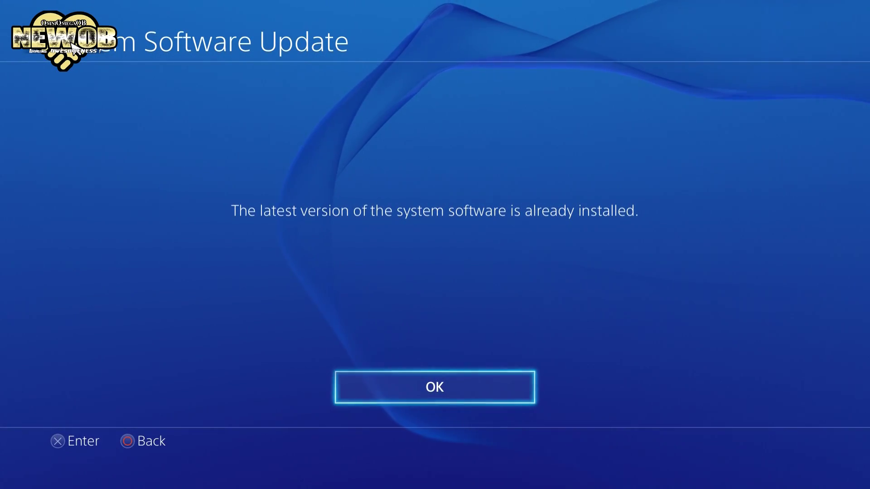
key("Return")
Close Settings, bring the function row back and glance at the trophy summary
key("Escape")
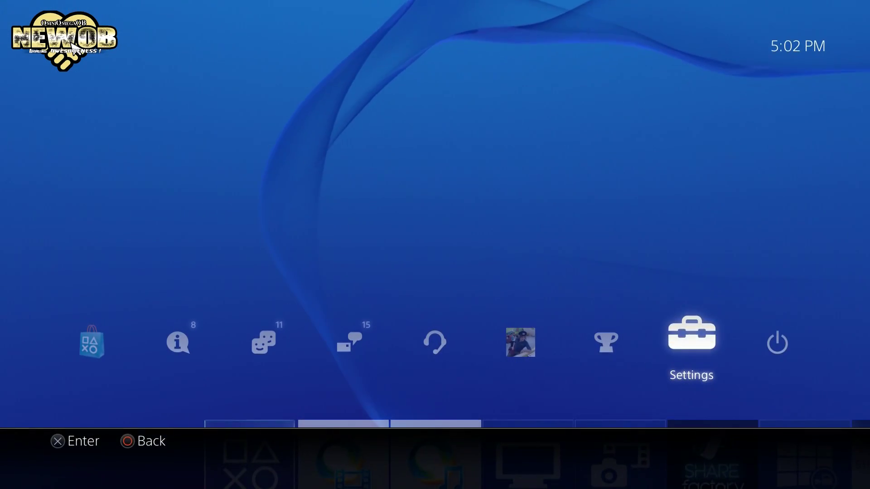
key("Down")
key("Up")
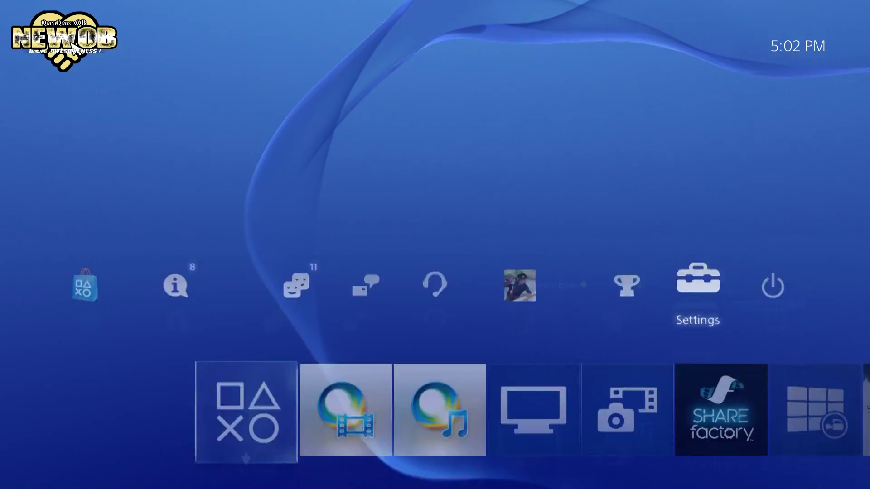
key("Left")
key("Right")
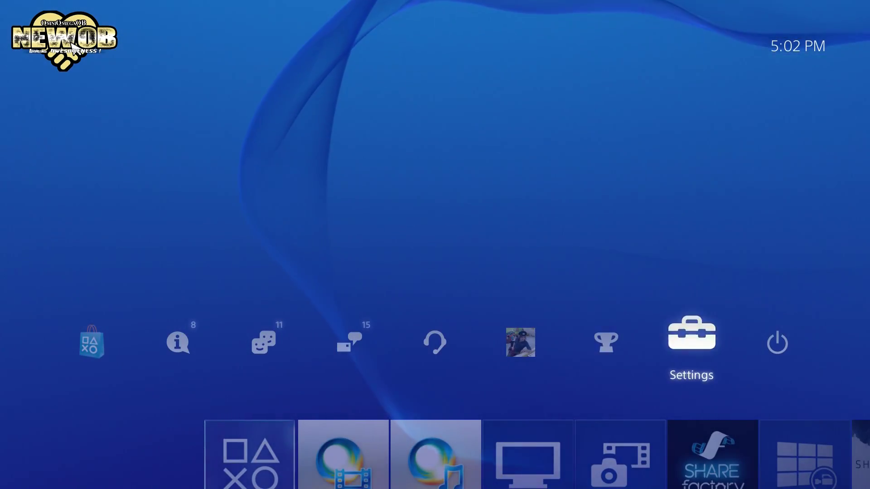
Open Settings > System, review its options, and exit back to the function row
key("Return")
key("Down")
key("Down")
key("Down")
key("Down")
key("Down")
key("Down")
key("Down")
key("Down")
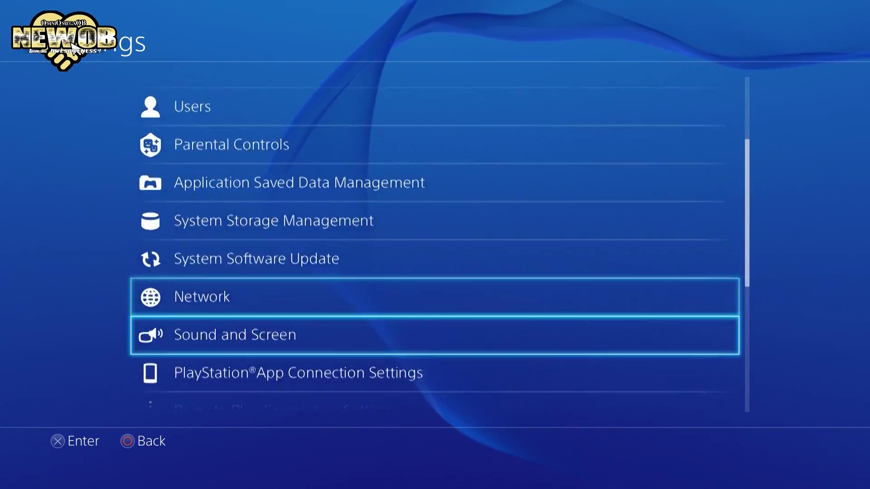
key("Down")
key("Down")
key("Down")
key("Down")
key("Down")
key("Down")
key("Down")
key("Down")
key("Down")
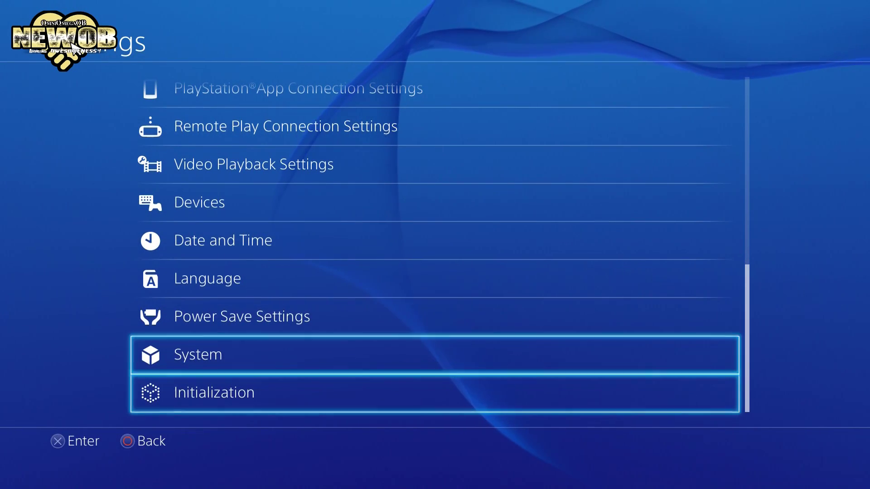
key("Return")
key("Down")
key("Down")
key("Down")
key("Down")
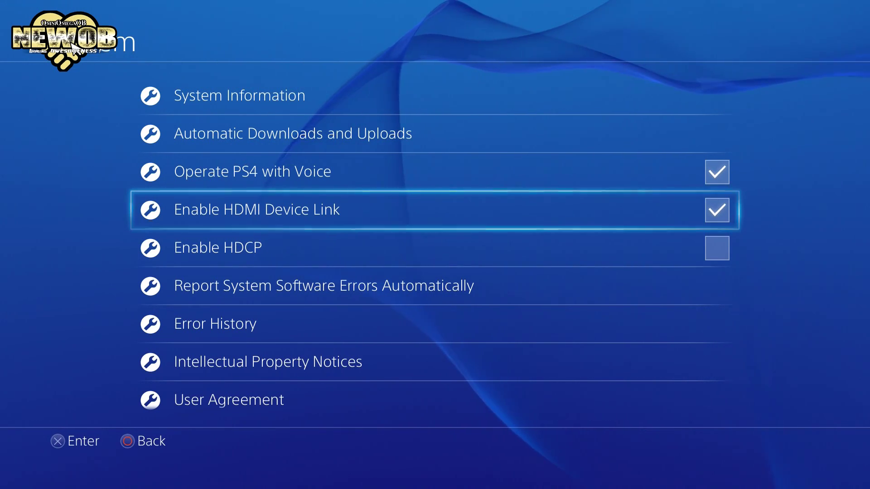
key("Up")
key("Up")
key("Up")
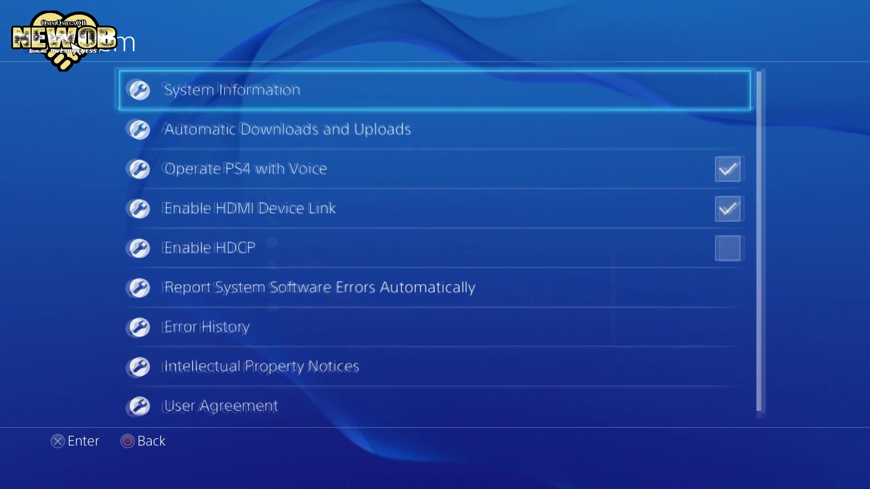
key("Down")
key("Down")
key("Down")
key("Down")
key("Down")
key("Escape")
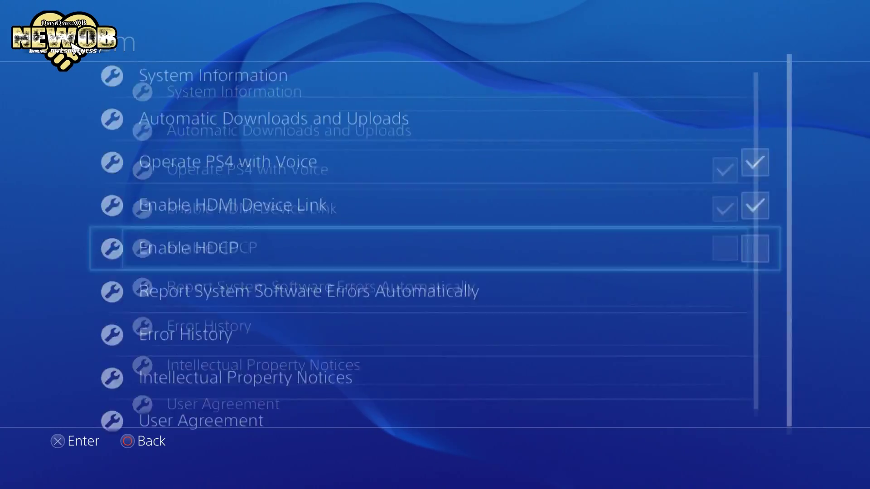
key("Escape")
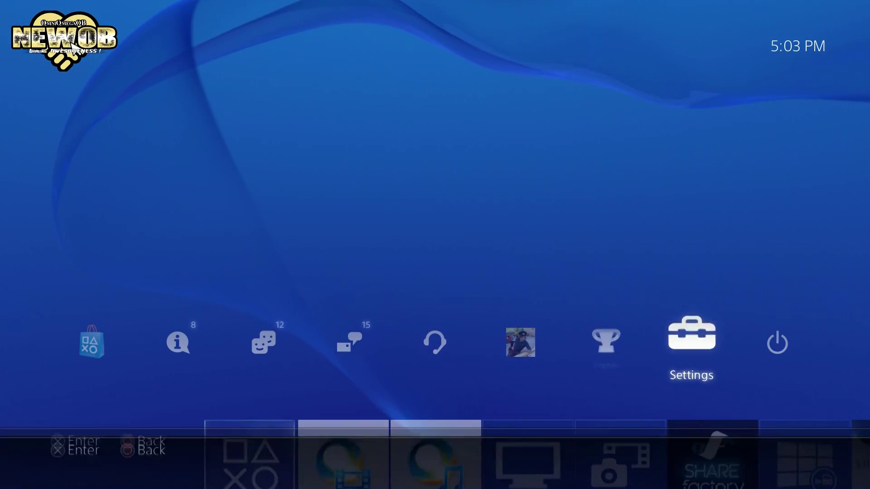
key("Left")
key("Left")
Select SHAREfactory on the home content row and open Power > Switch User
key("Down")
key("Right")
key("Right")
key("Right")
key("Right")
key("Right")
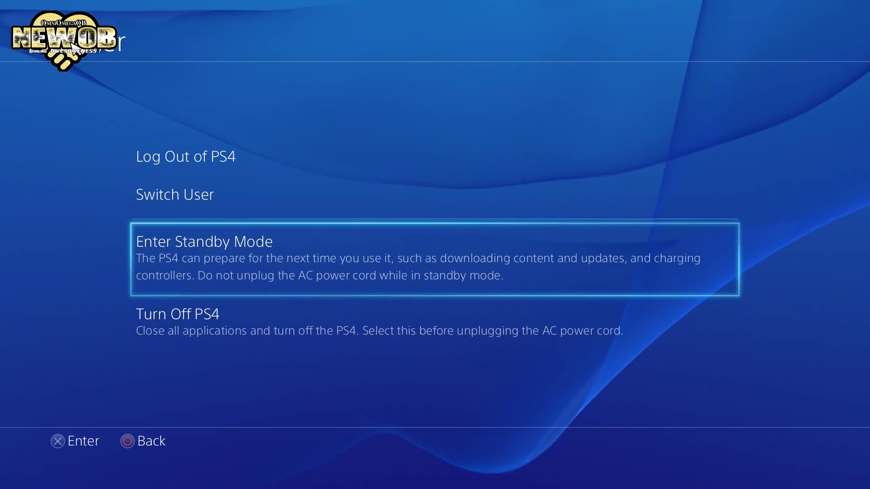
key("Down")
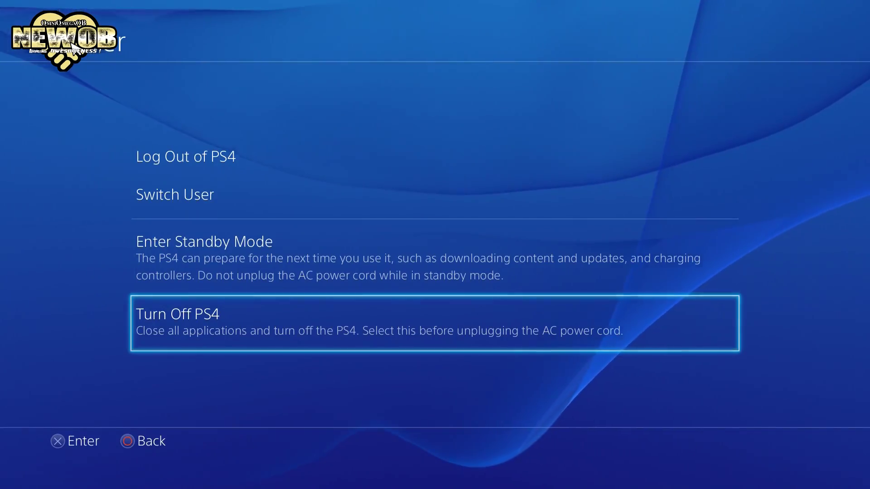
key("Up")
key("Up")
key("Return")
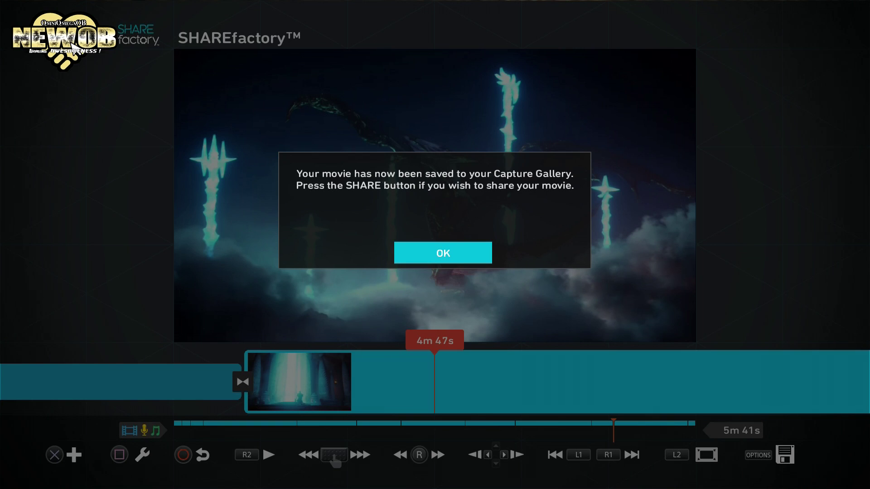
Dismiss the movie-saved message and scrub the playhead from 4m54s back to 2m24s
key("Return")
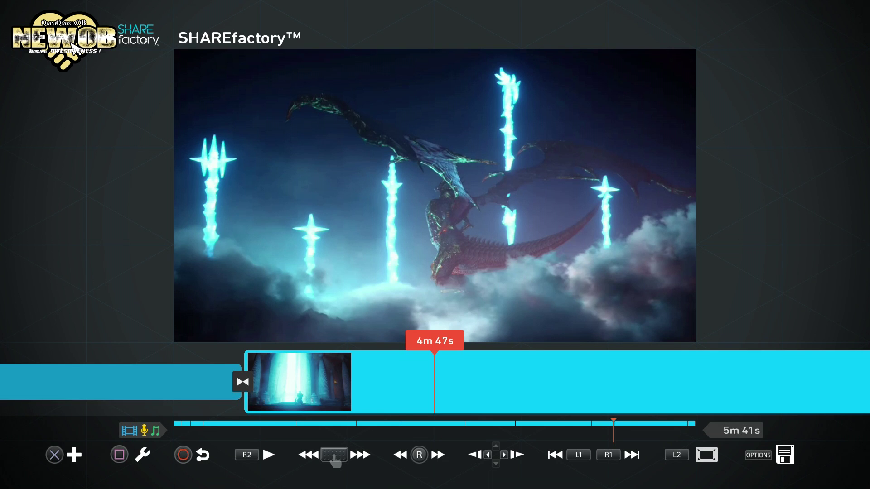
key("Right")
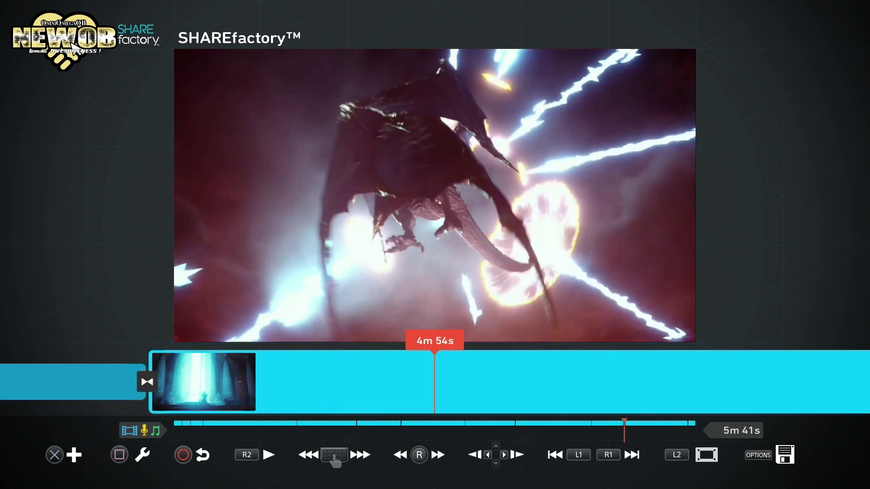
key("Left")
key("Left")
key("Left")
key("Left")
key("Left")
key("Left")
key("Left")
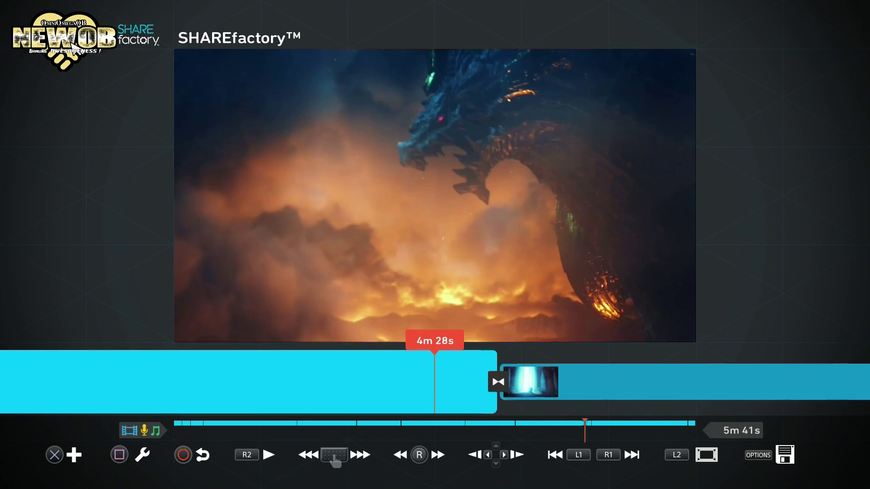
key("Left")
key("Left")
key("Left")
key("Left")
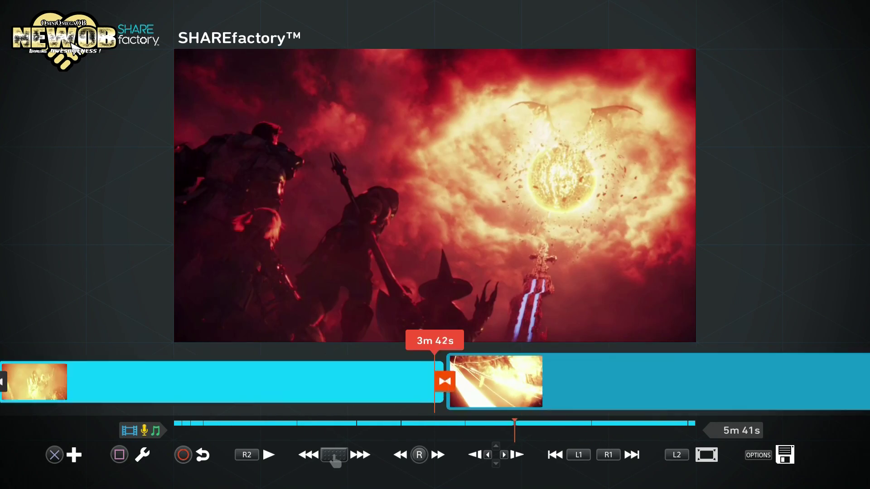
key("Left")
key("Left")
key("Left")
key("Left")
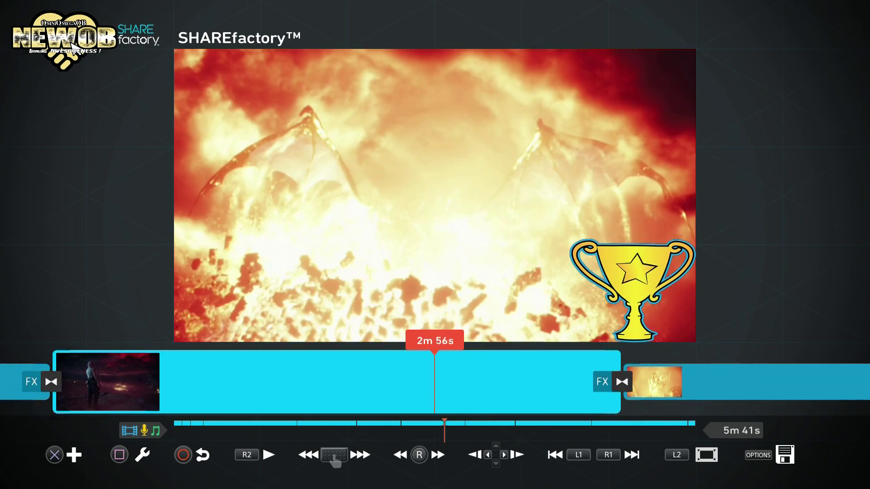
key("Left")
key("Left")
key("Left")
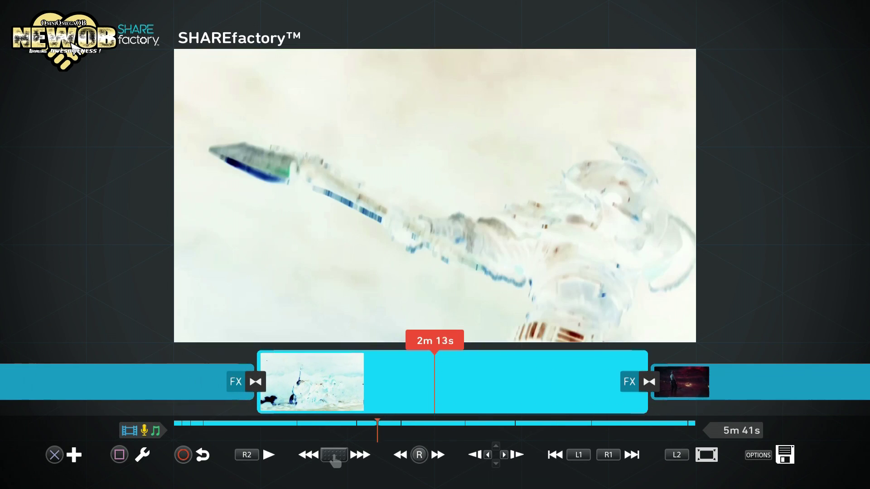
Exit the project choosing EXIT WITHOUT SAVING
key("Escape")
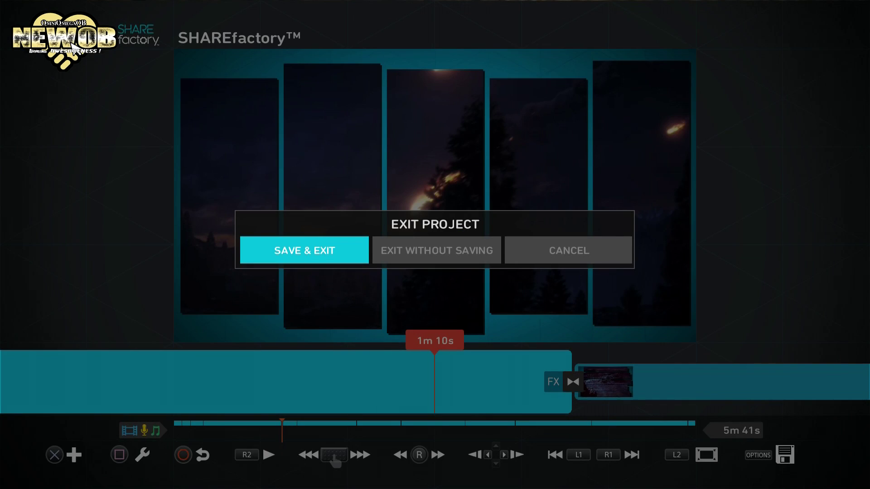
key("Right")
key("Return")
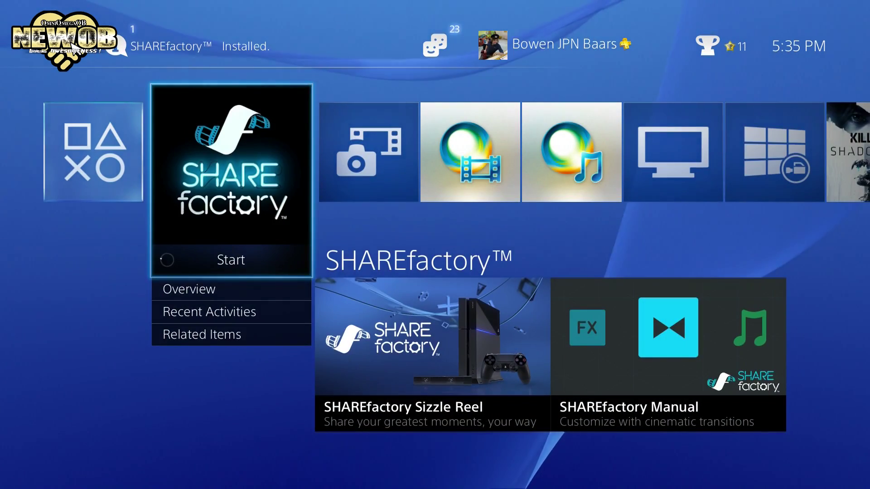
Launch Capture Gallery, filter All to Video Clips, and try the Corrupted Data entry
key("Right")
key("Return")
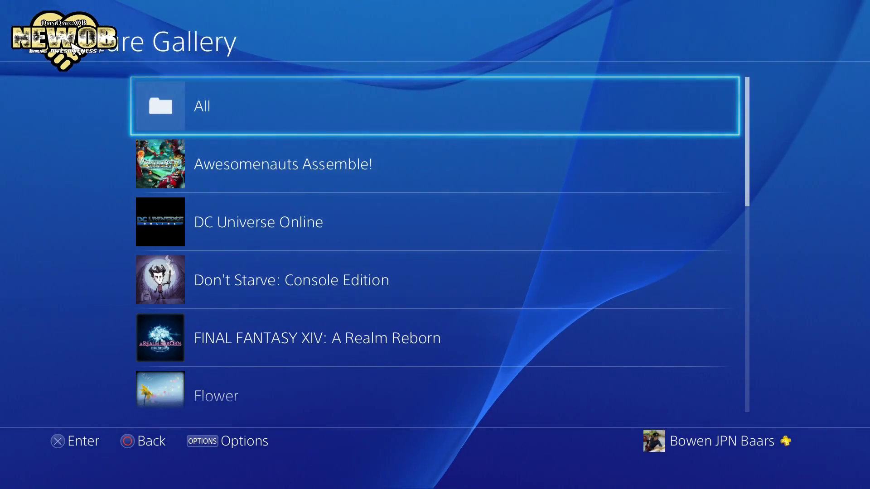
key("Return")
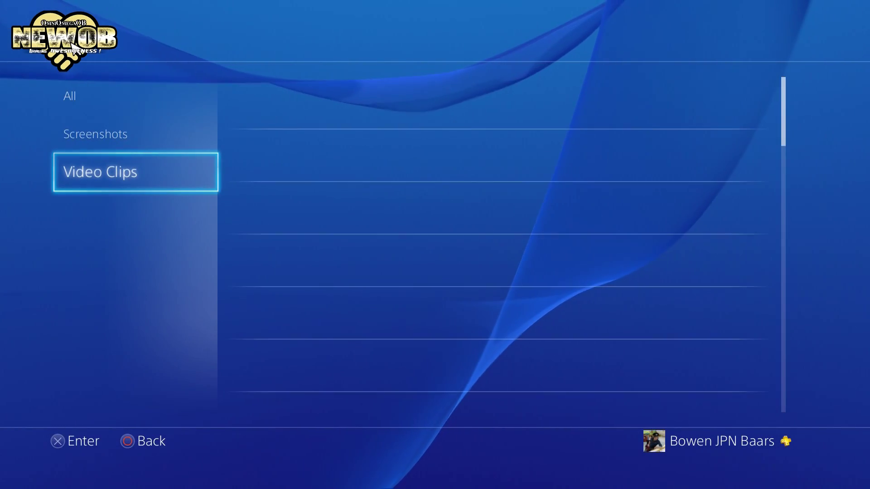
key("Right")
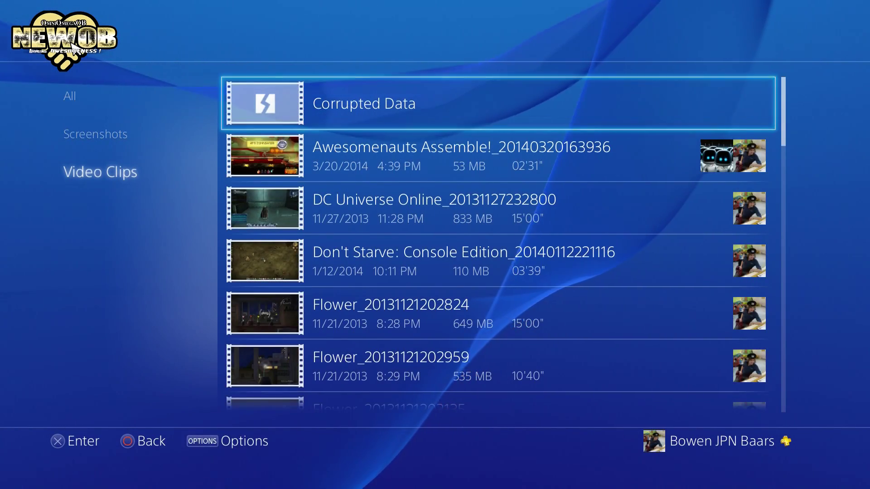
key("Return")
key("Return")
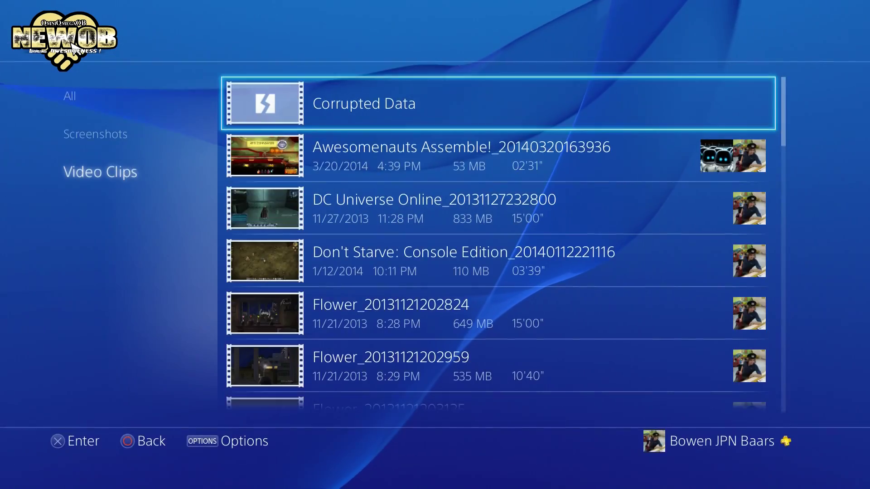
Dismiss the corruption warning and browse down the recorded RESOGUN video clips
key("Down")
key("Down")
key("Down")
key("Down")
key("Down")
key("Down")
key("Down")
key("Down")
key("Down")
key("Down")
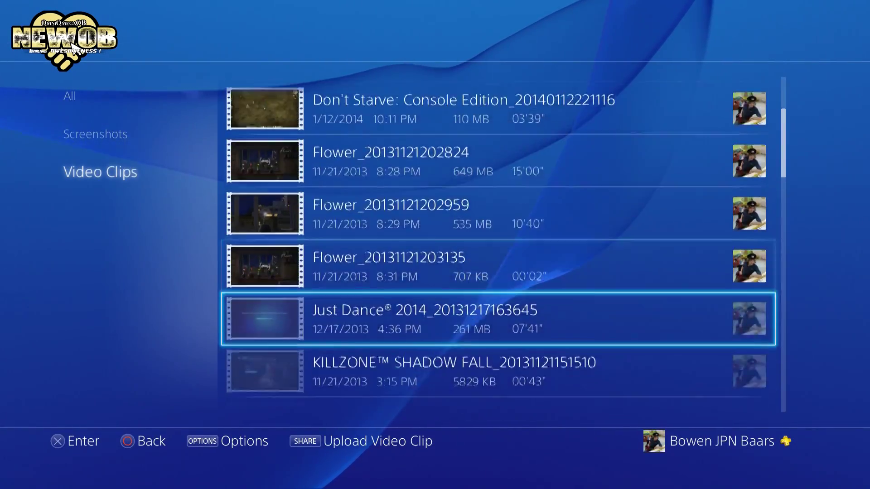
key("Down")
key("Down")
key("Down")
key("Down")
key("Down")
key("Down")
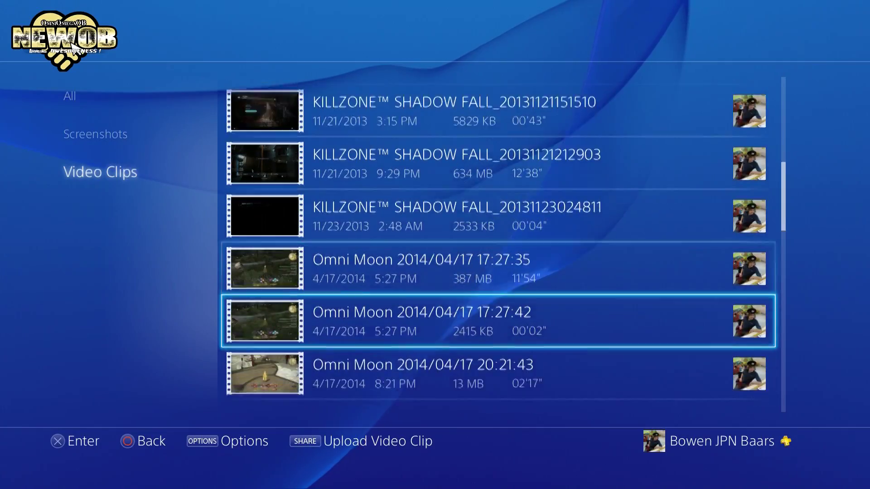
key("Down")
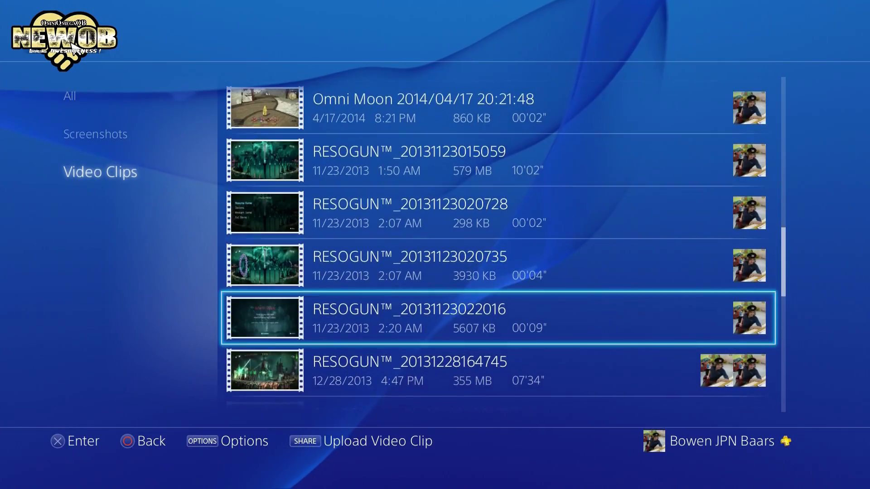
key("Down")
key("Up")
key("Up")
key("Up")
key("Up")
key("Up")
key("Up")
key("Up")
key("Up")
key("Up")
key("Up")
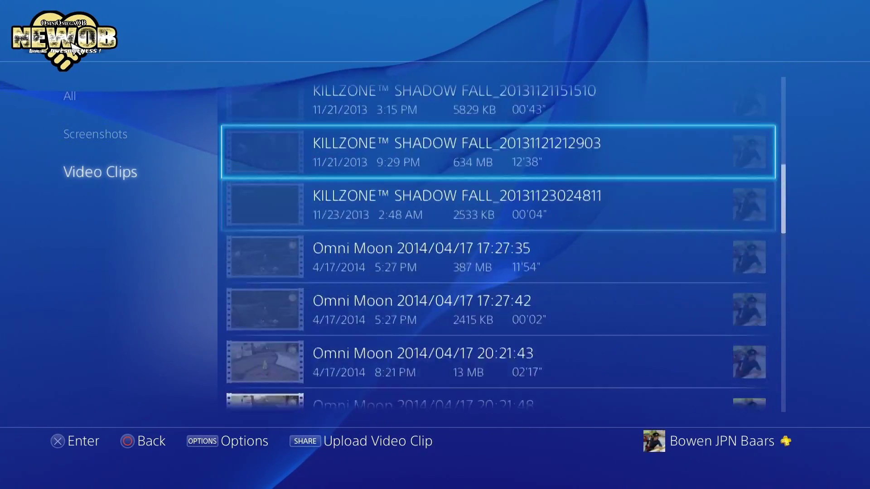
key("Down")
key("Down")
key("Down")
key("Down")
key("Down")
key("Down")
key("Down")
key("Down")
key("Down")
key("Down")
key("Down")
key("Down")
key("Down")
key("Up")
key("Up")
key("Up")
key("Up")
key("Up")
key("Up")
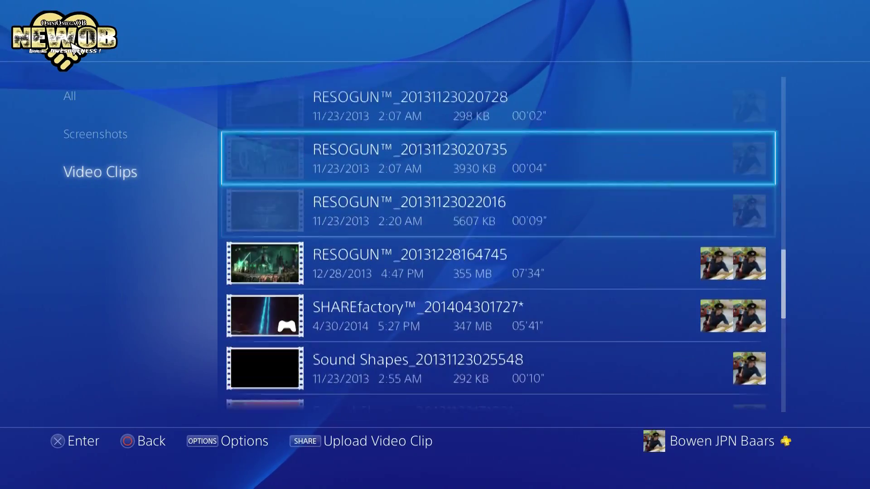
key("Down")
key("Down")
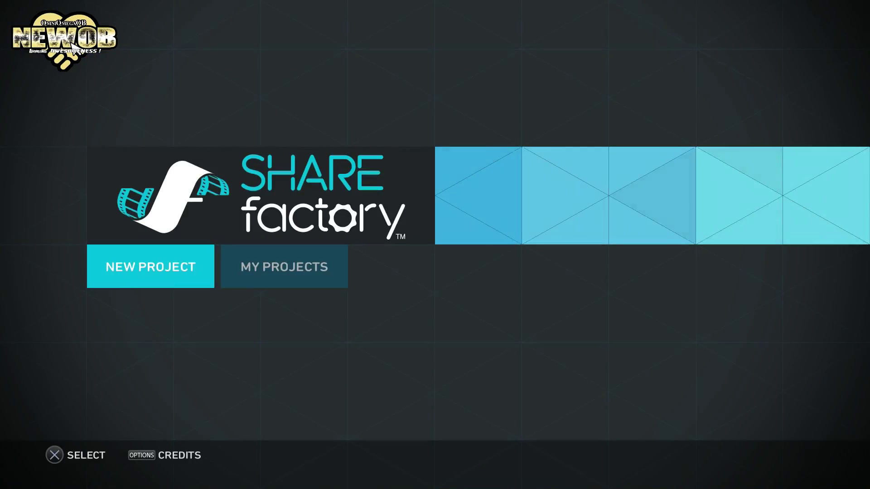
Choose NEW PROJECT from the SHAREfactory main menu
key("Return")
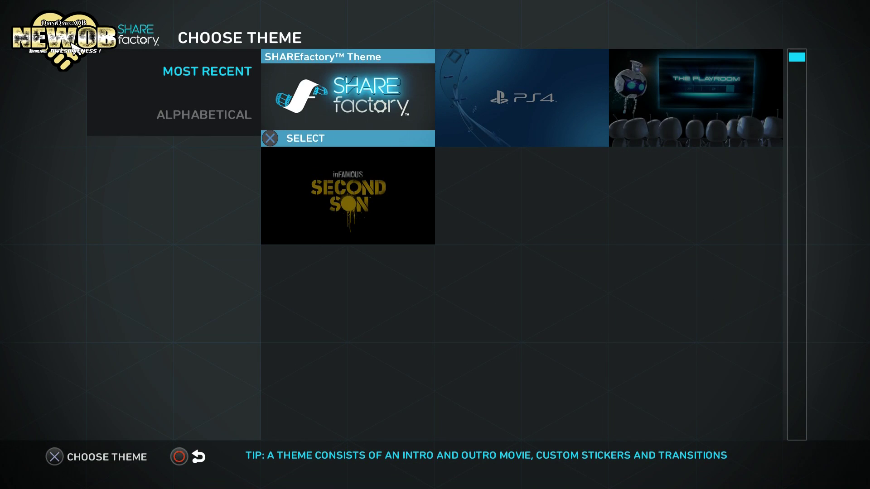
Compare the SHAREfactory, PS4, Playroom and Second Son themes, then pick the PS4 theme
key("Right")
key("Right")
key("Left")
key("Right")
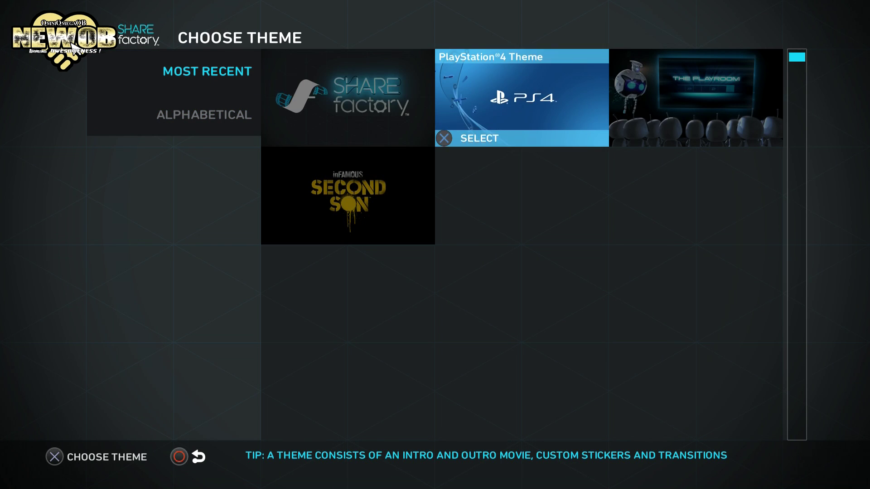
key("Right")
key("Left")
key("Left")
key("Down")
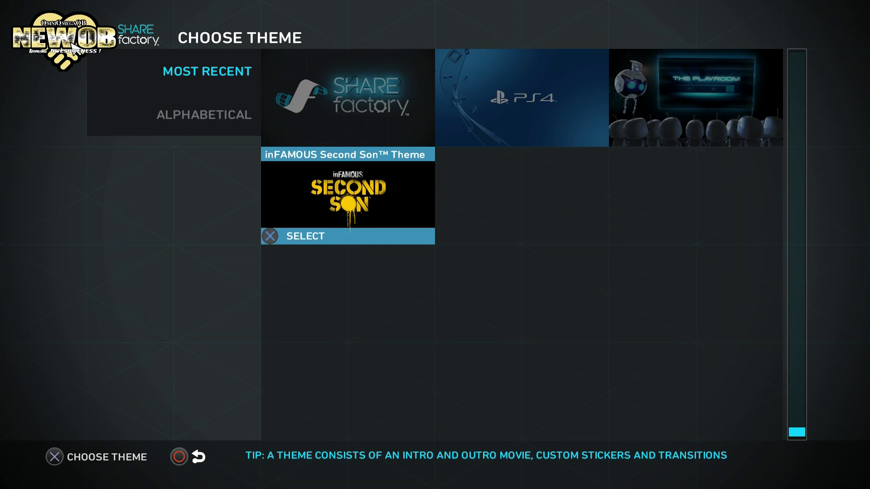
key("Up")
key("Right")
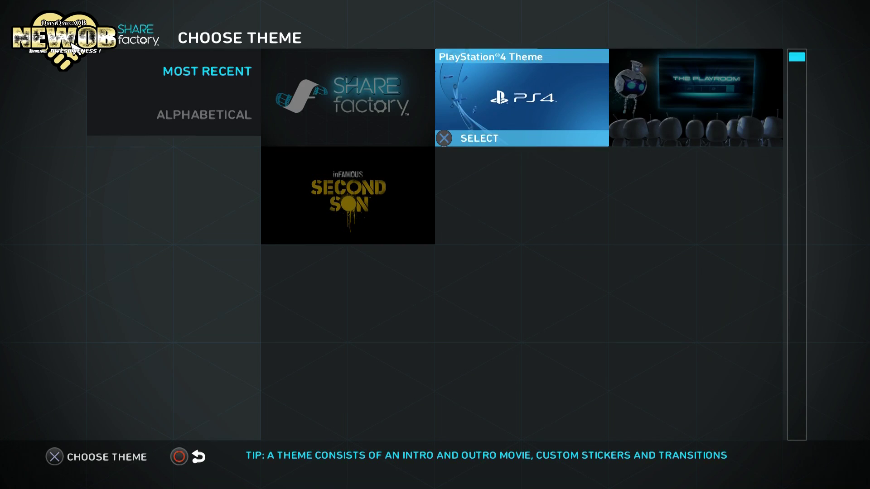
key("Return")
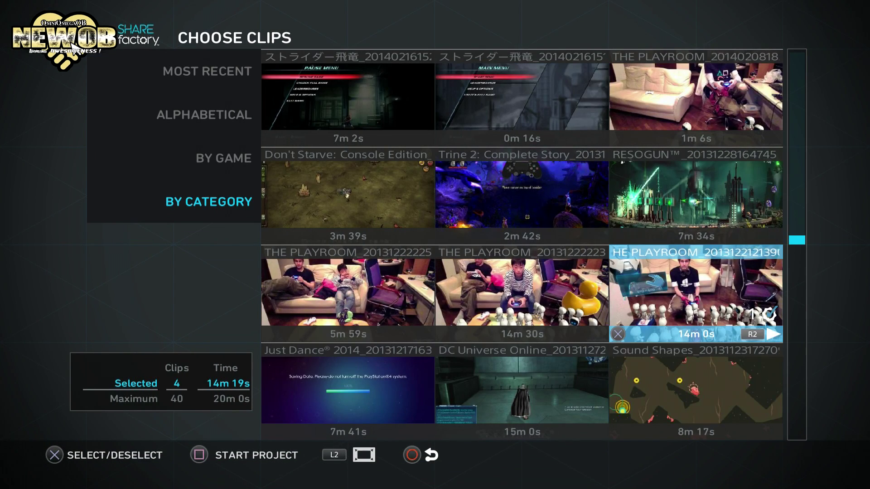
Start the project with the four chosen clips and continue into the editor without renaming
key("s")
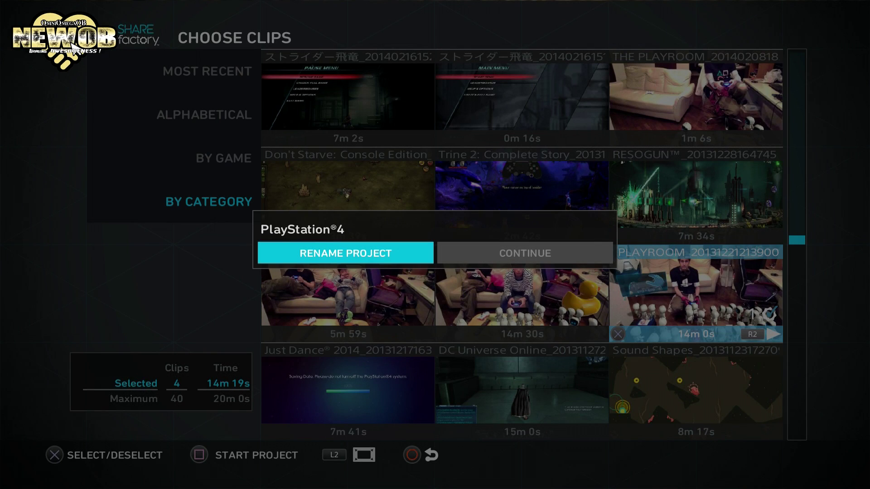
key("Right")
key("Return")
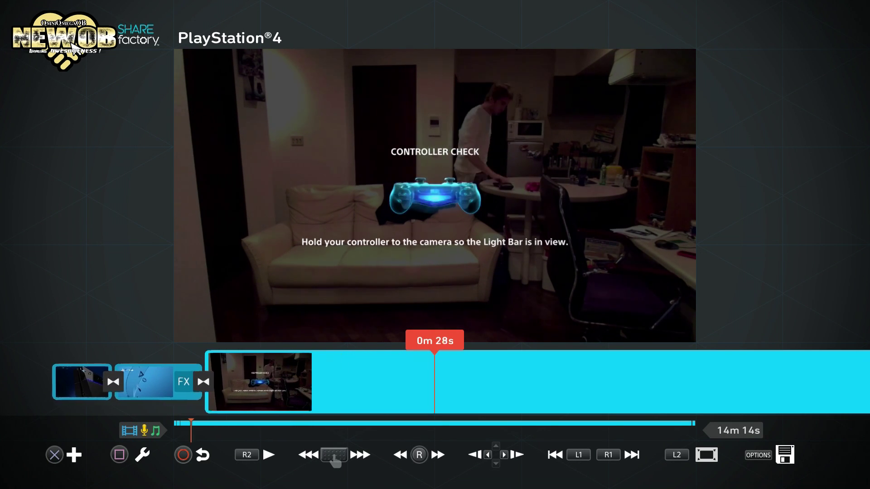
Trim the living-room clip to run from 5m 59s to 11m 39s, making the project 5m 54s
key("Return")
key("Return")
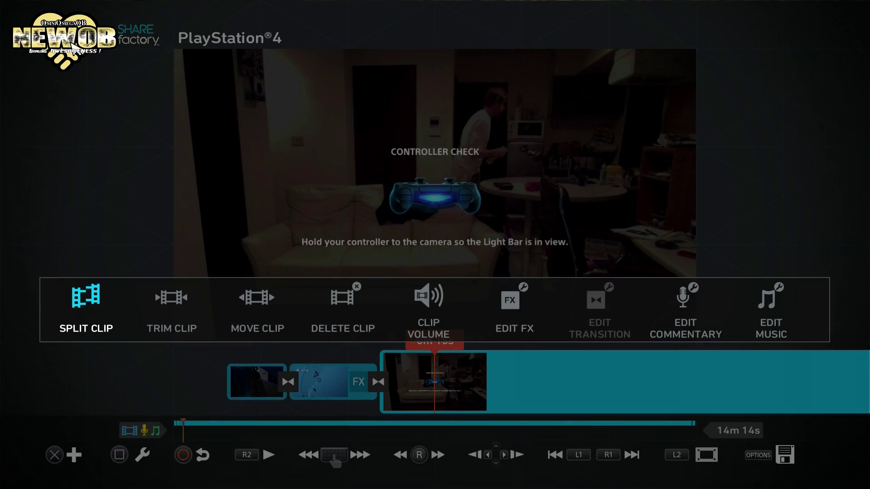
key("Return")
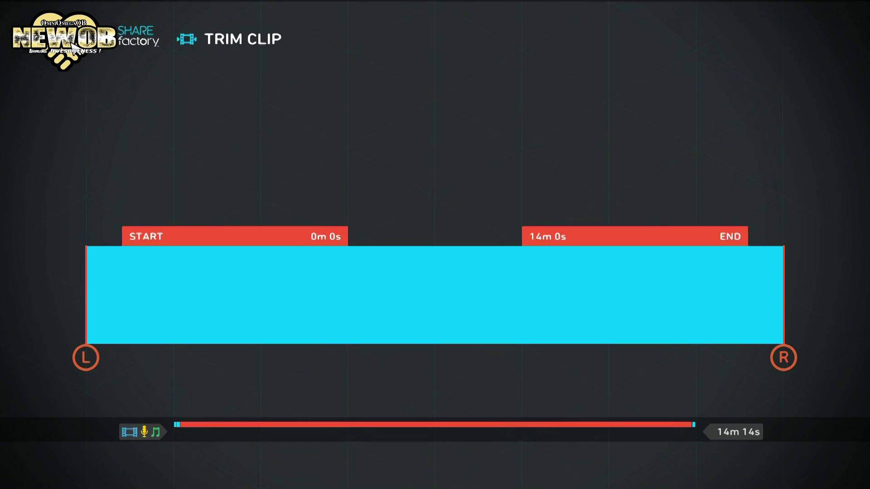
key("Right")
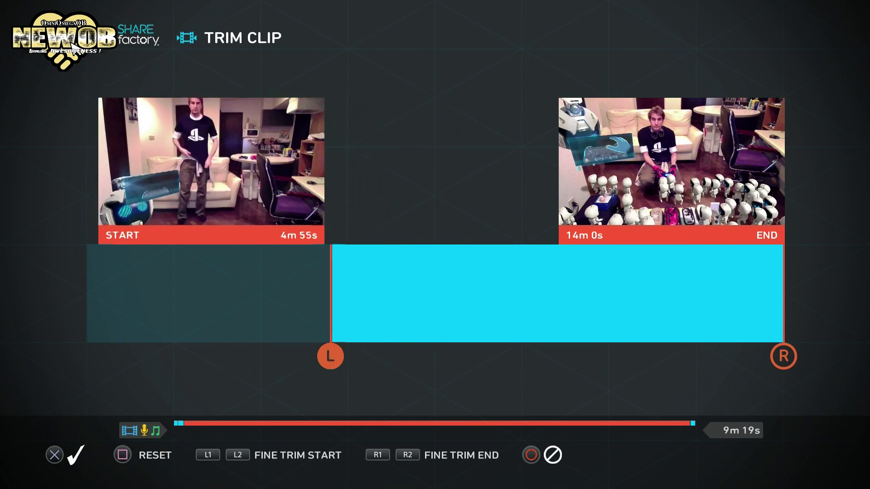
key("Left")
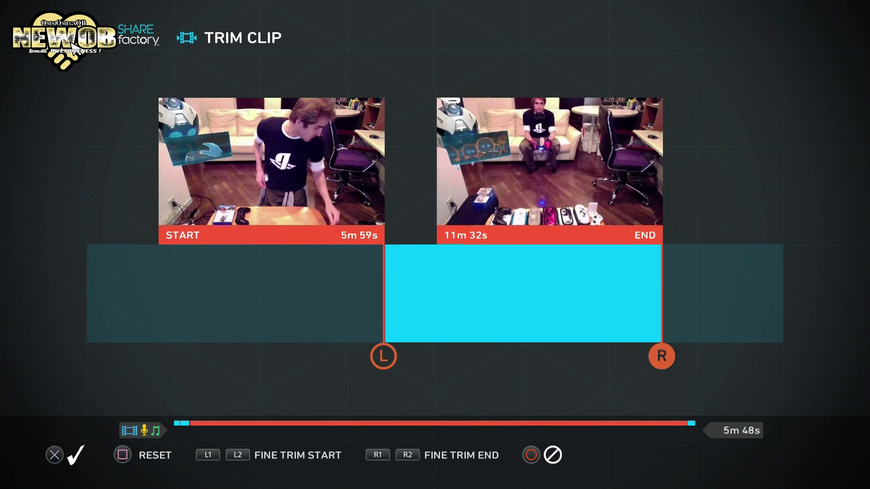
key("Right")
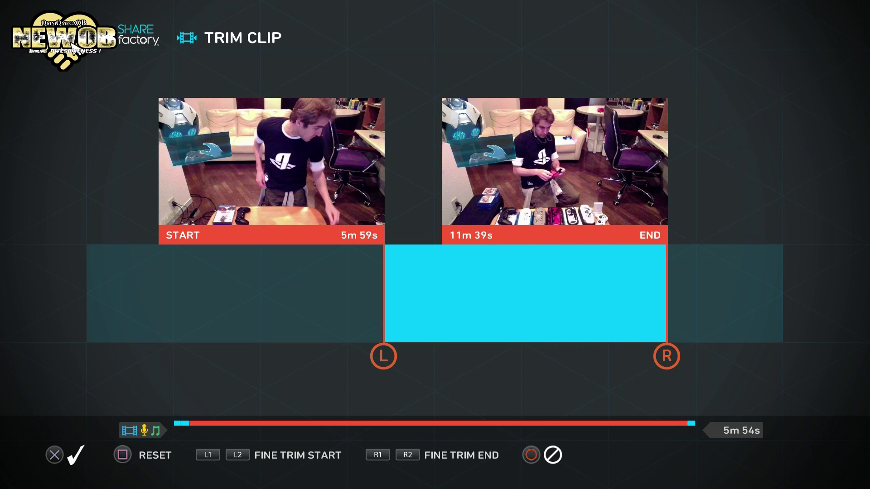
key("Return")
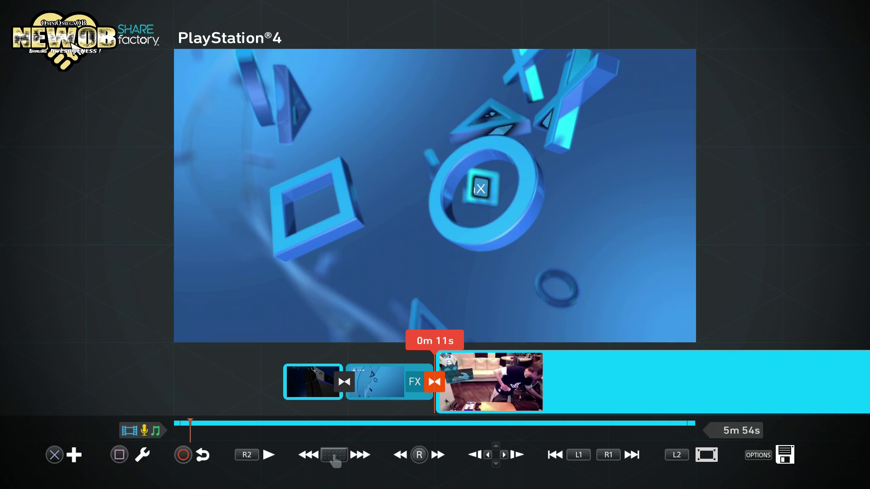
Enter split mode and cut the webcam clip at 0m 19s
key("Return")
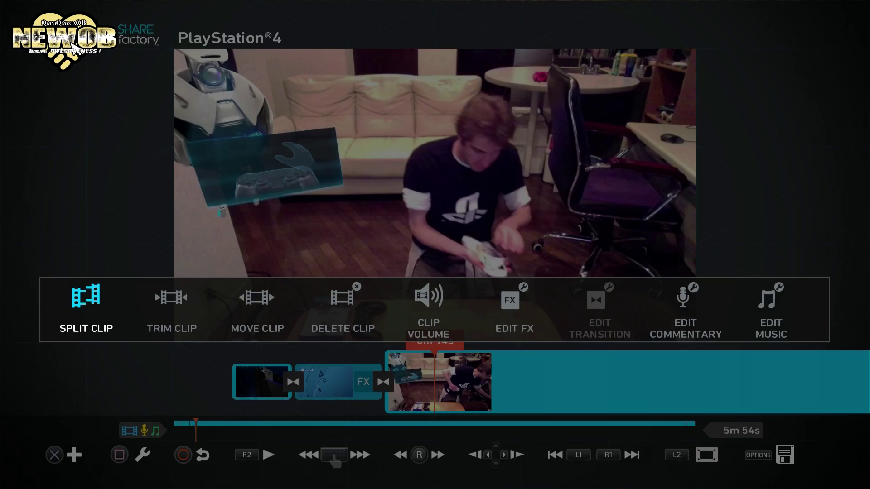
key("Return")
key("Right")
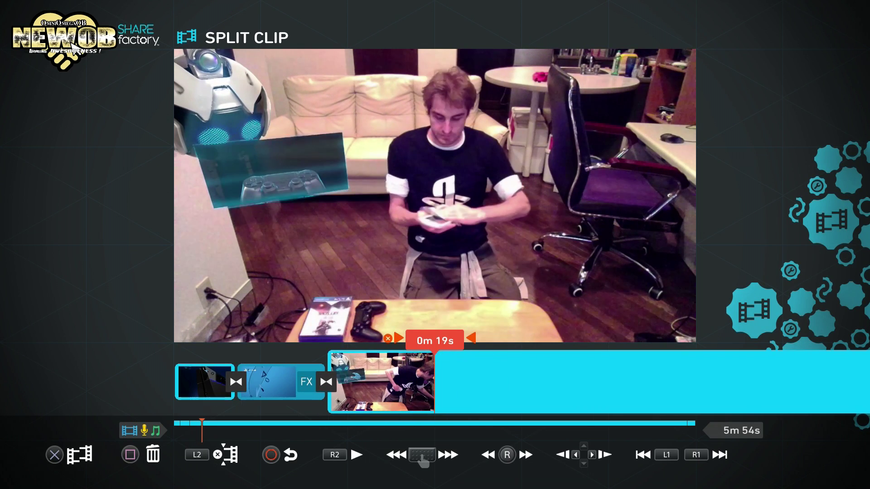
key("Return")
key("Return")
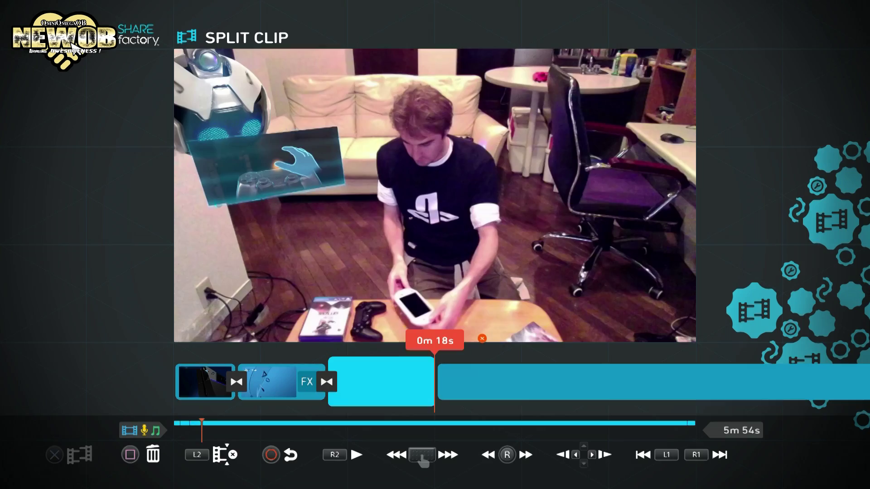
key("Right")
key("Right")
key("Right")
key("Right")
Add further cuts at 0m 30s, 0m 44s and 0m 52s, then return to the editor
key("Return")
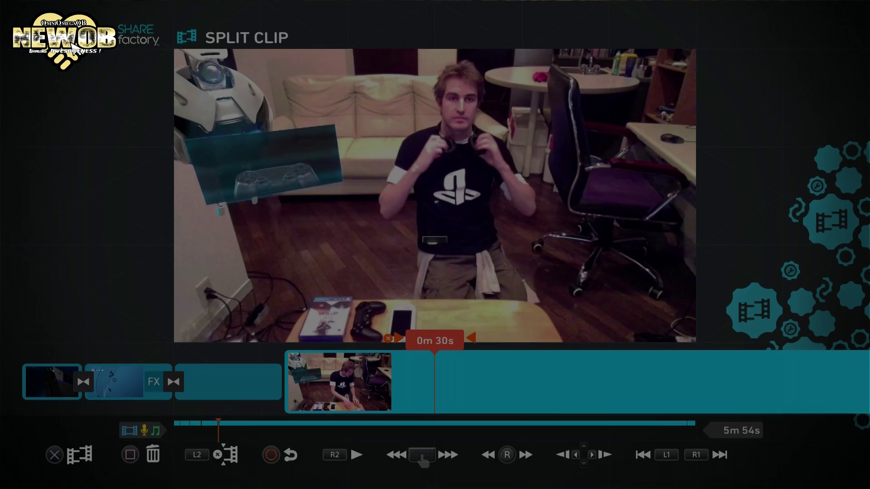
key("Return")
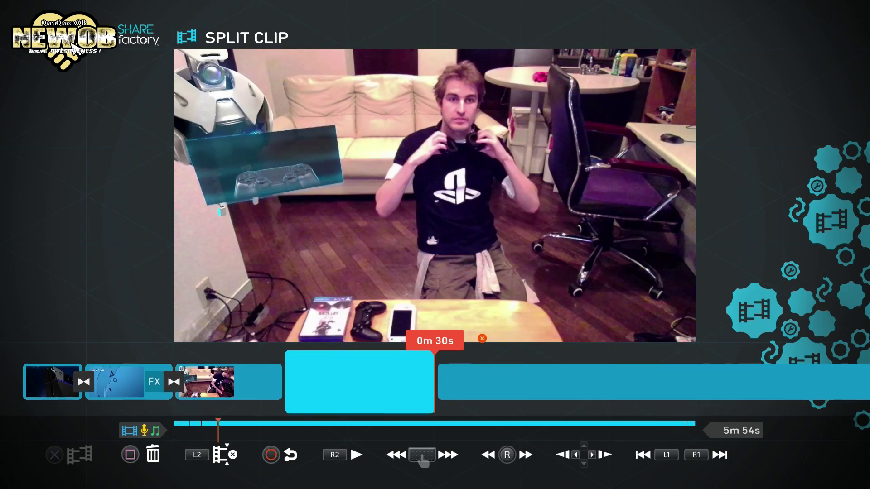
key("Right")
key("Right")
key("Right")
key("Right")
key("Return")
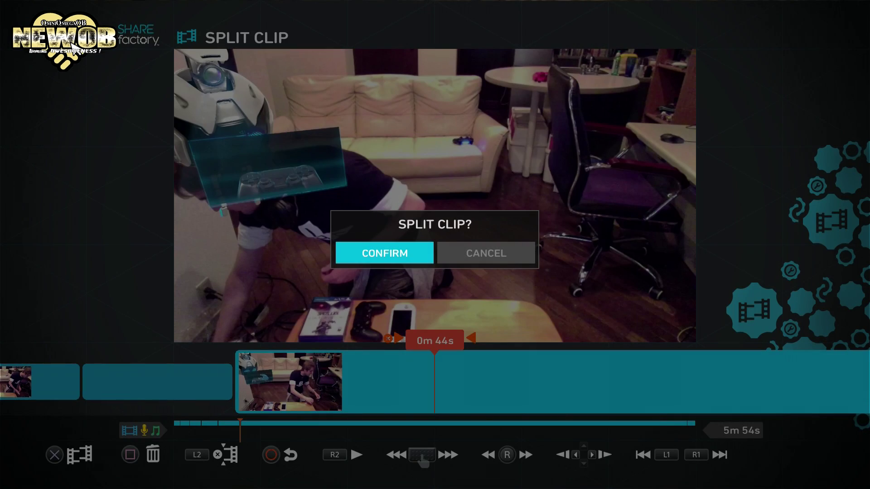
key("Return")
key("Right")
key("Right")
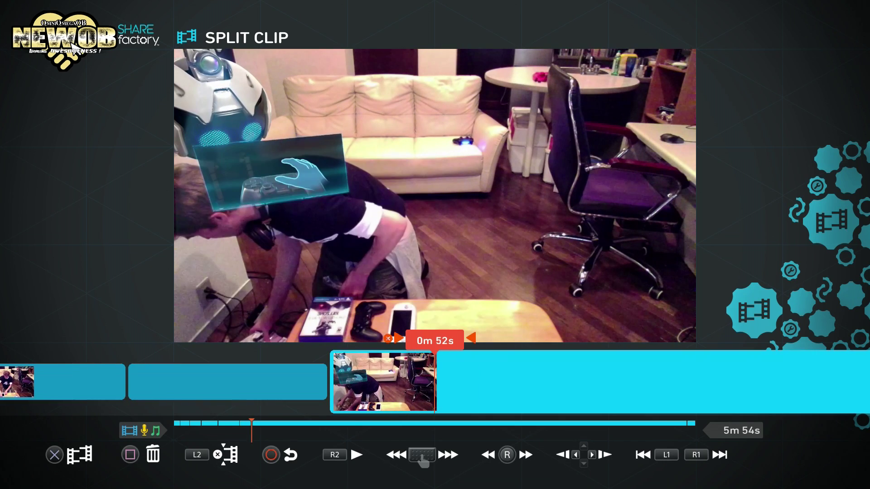
key("Delete")
key("Return")
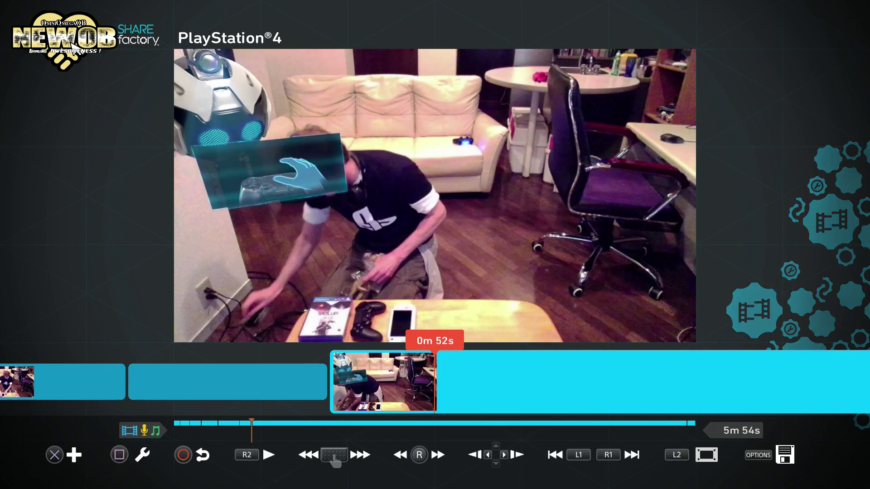
Trim the long clip's end from 11m 38s back to 8m 40s
key("Return")
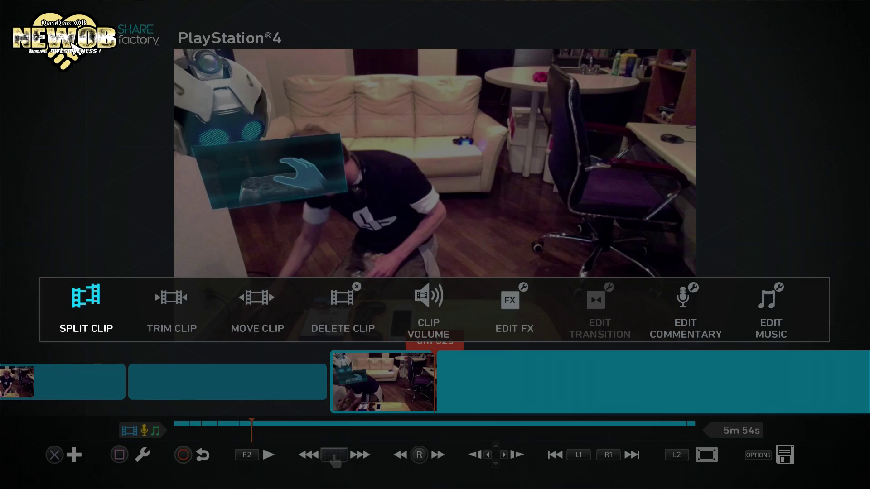
key("Return")
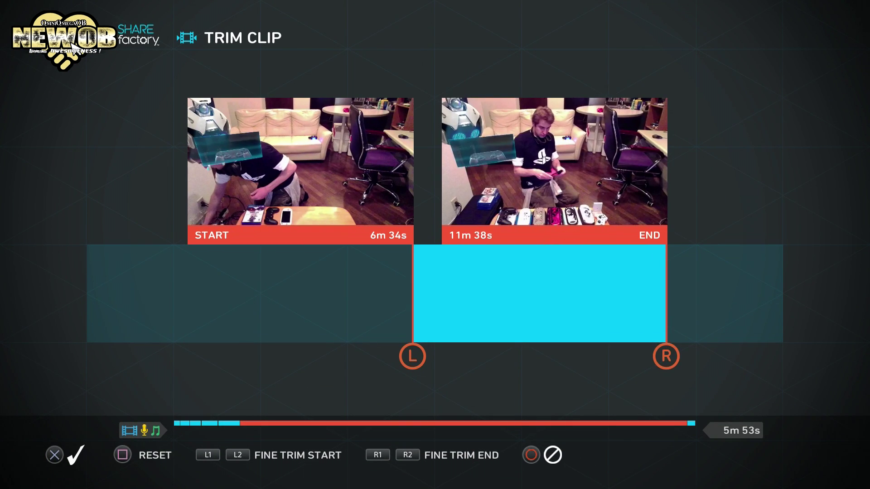
key("Left")
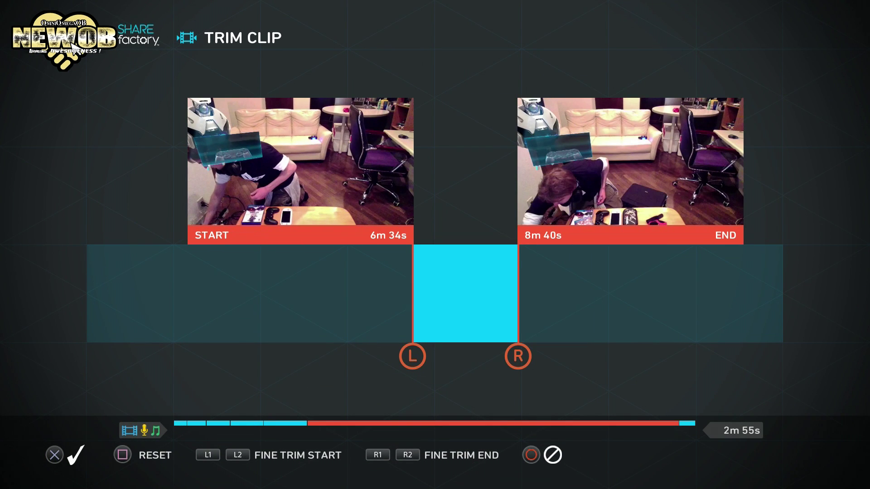
key("Return")
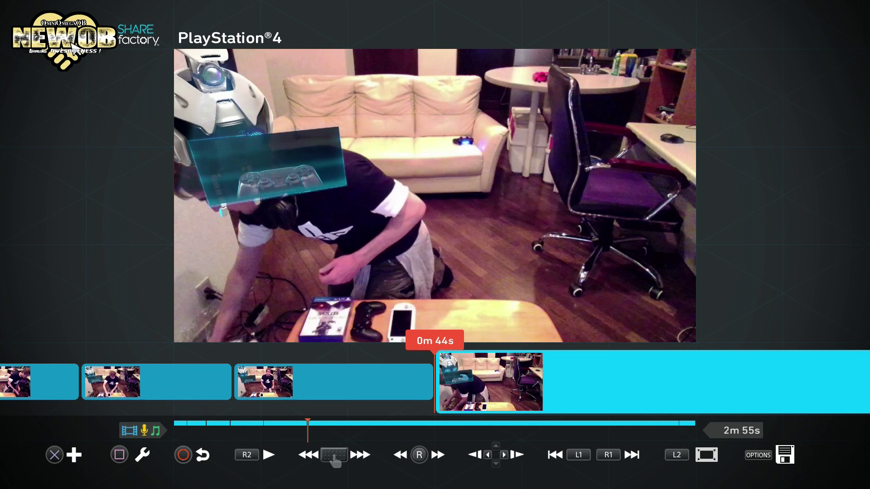
Split the clip at 1m 0s and 1m 22s, then move ahead to 1m 43s
key("Right")
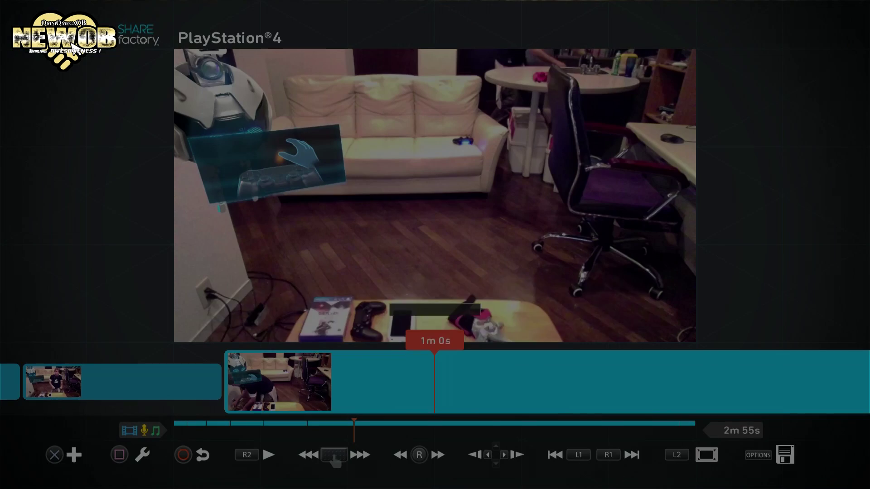
key("Return")
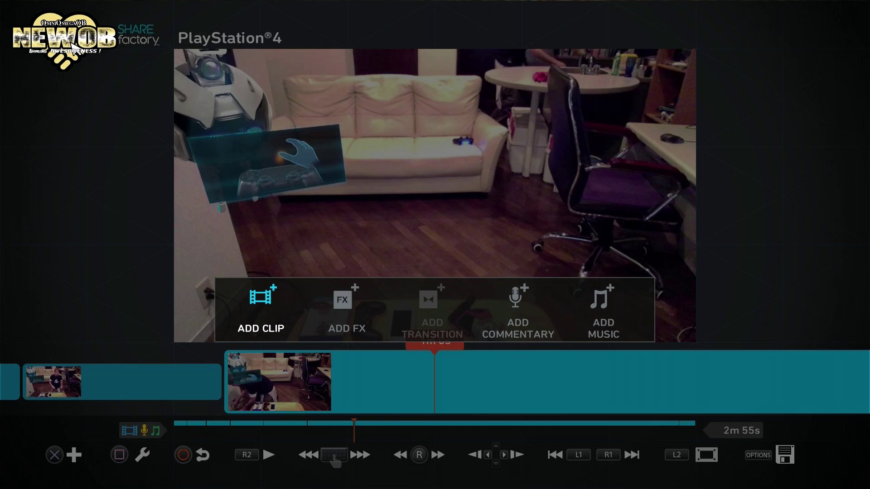
key("Escape")
key("s")
key("Return")
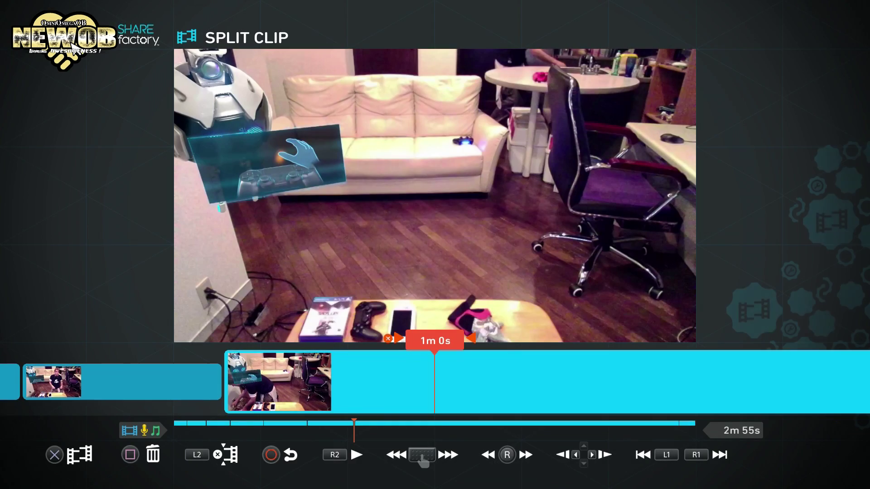
key("Return")
key("Escape")
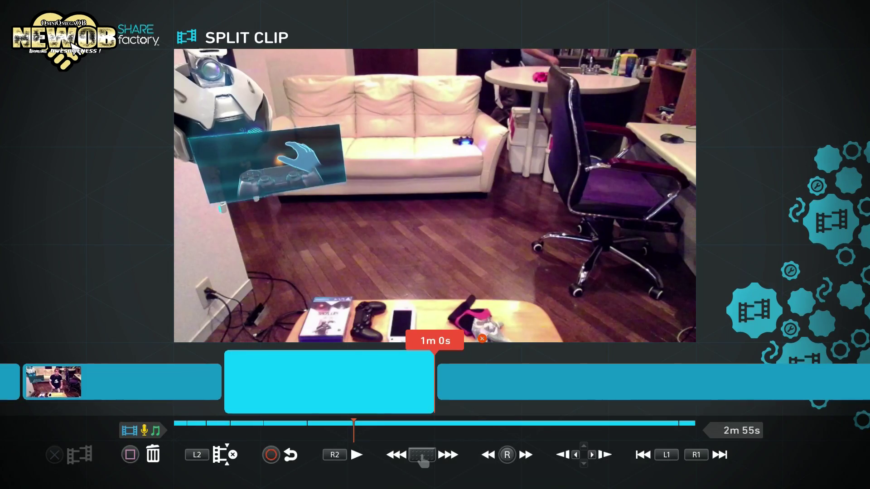
key("Right")
key("Right")
key("Right")
key("Return")
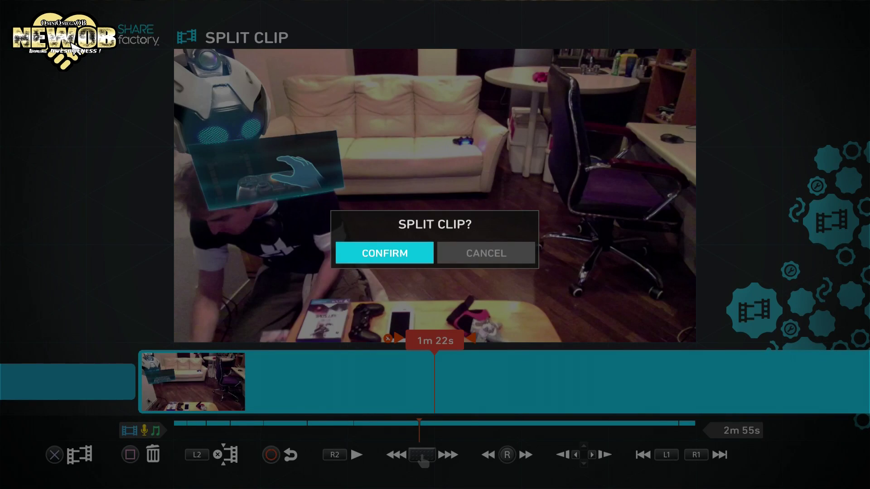
key("Return")
key("Right")
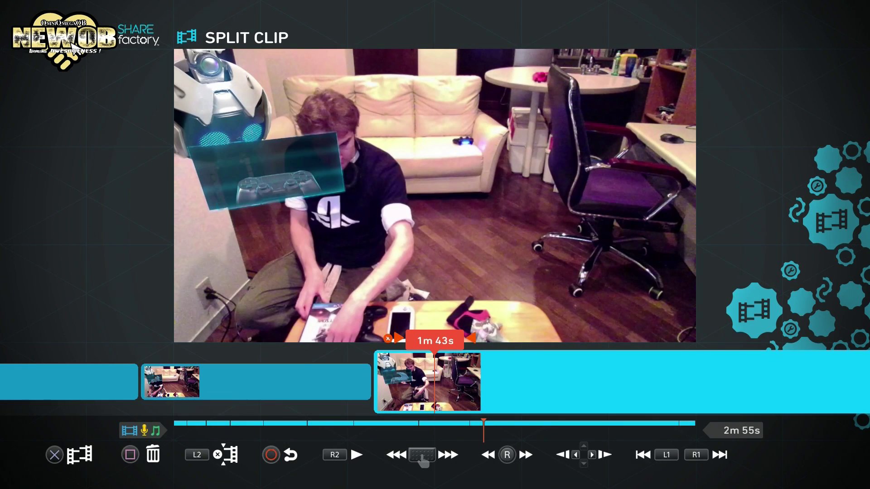
key("Escape")
Delete the unwanted clip piece at 1m 43s, bringing the project to 1m 45s
key("e")
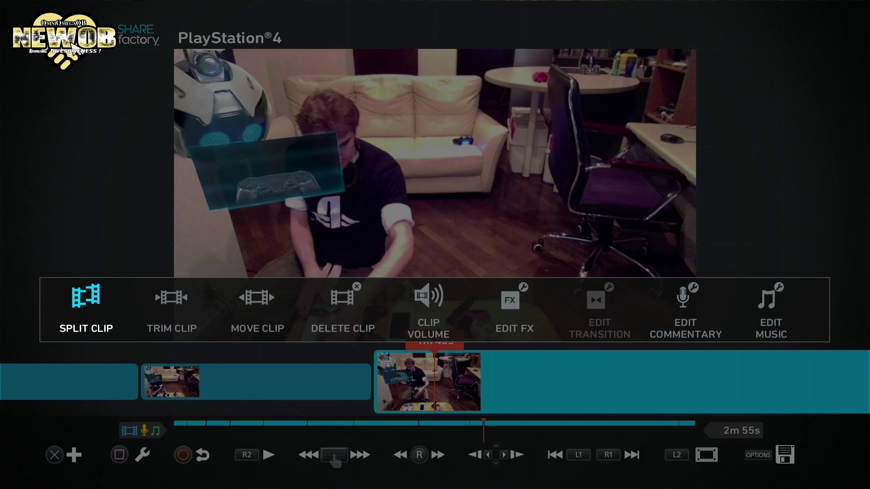
key("Return")
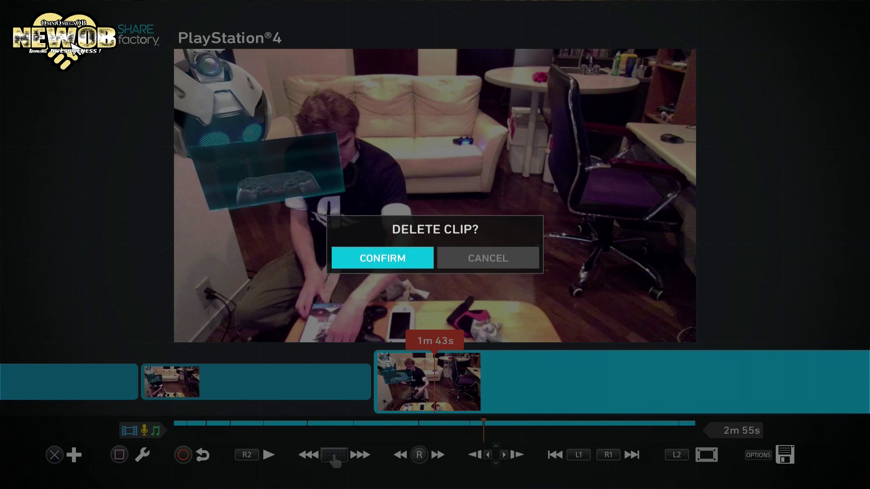
key("Return")
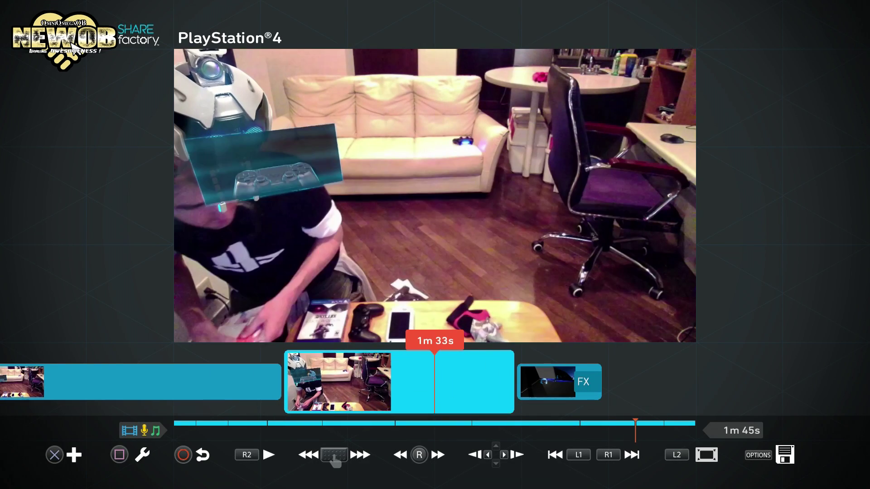
Select the clip right after the FX clip and start adding a transition after it
key("Left")
key("Left")
key("Left")
key("Left")
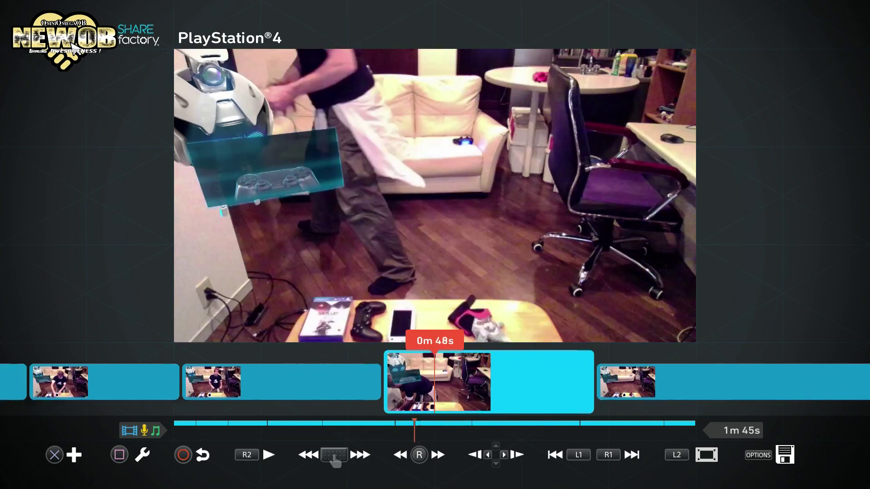
key("Left")
key("Left")
key("Left")
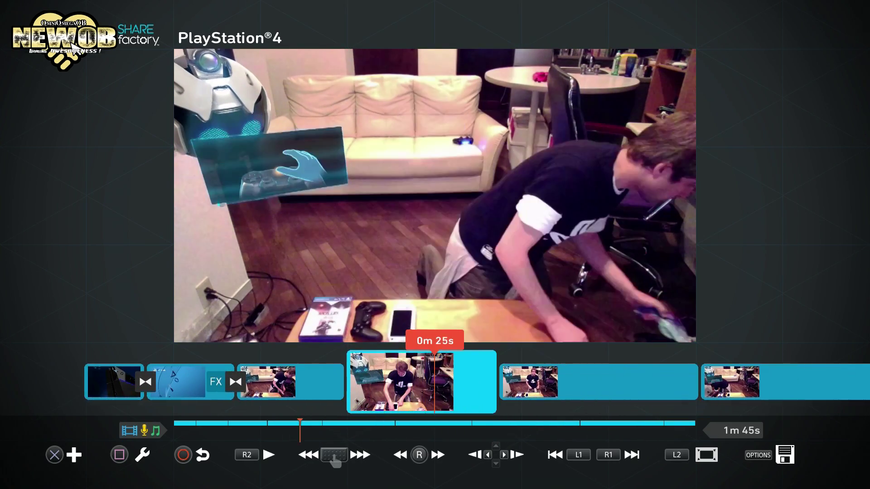
key("Left")
key("Return")
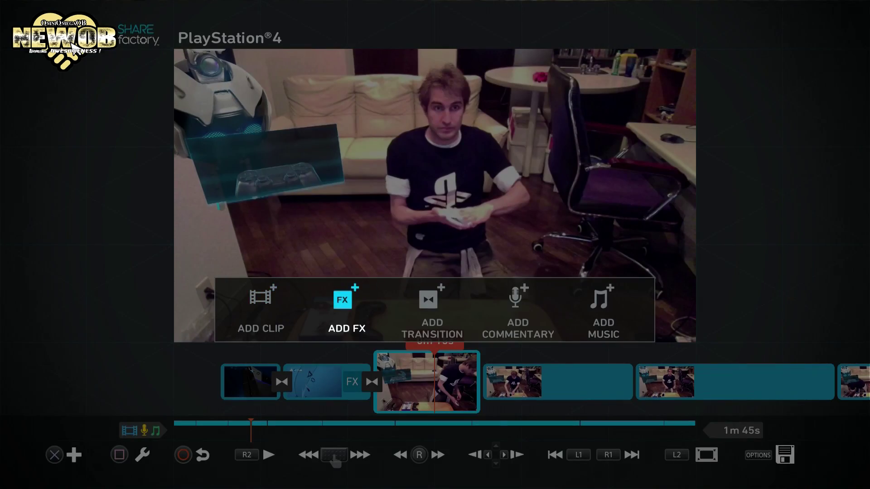
key("Return")
Preview the first two cinematic transitions and browse Wipes such as Horizontal Bands In
key("Right")
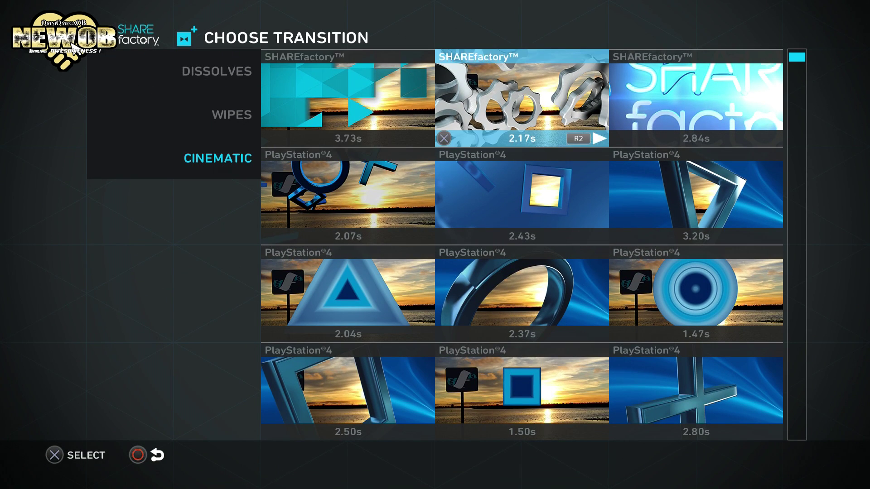
key("Left")
key("Right")
key("Left")
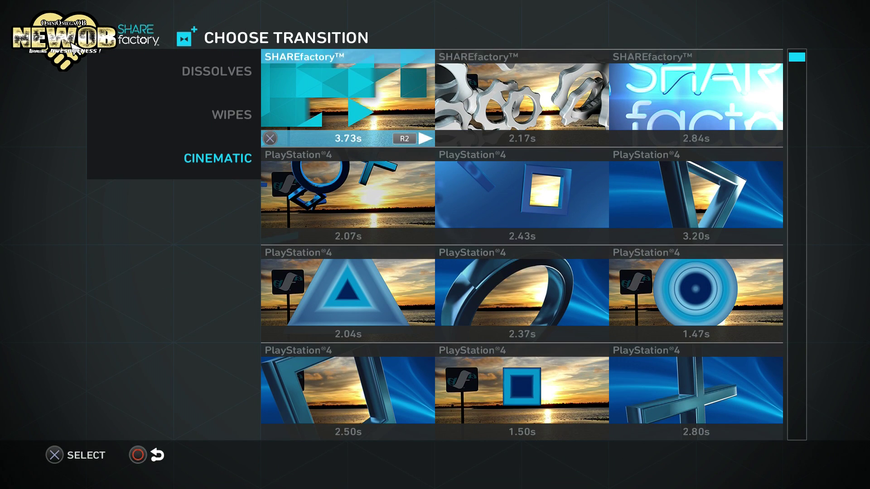
key("Left")
key("Up")
key("Right")
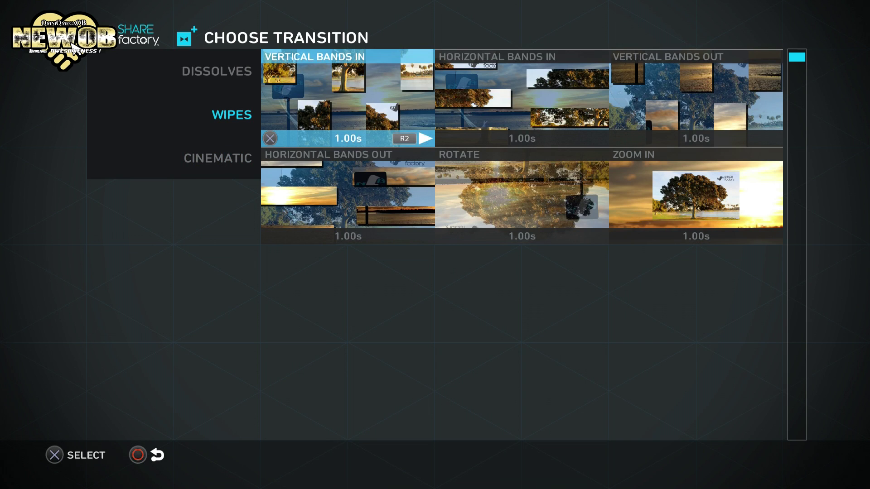
key("Right")
Check the Cross Fade dissolve, then add the first cinematic SHAREfactory transition
key("Left")
key("Left")
key("Up")
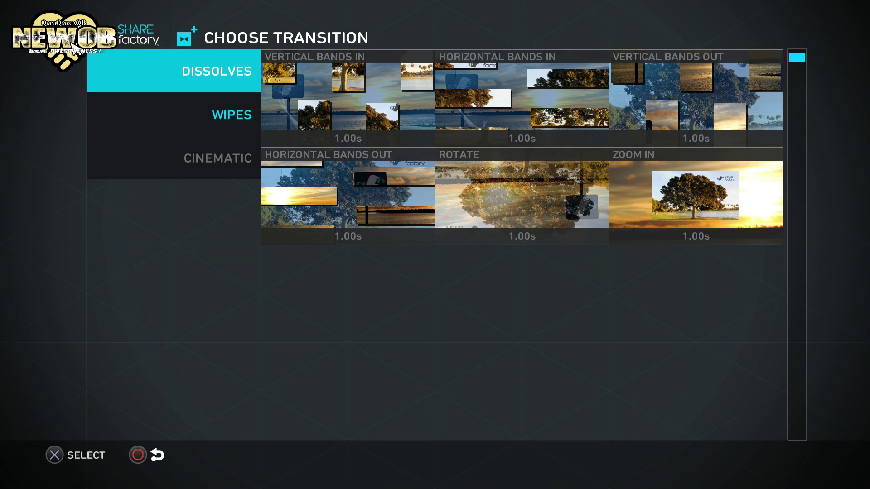
key("Right")
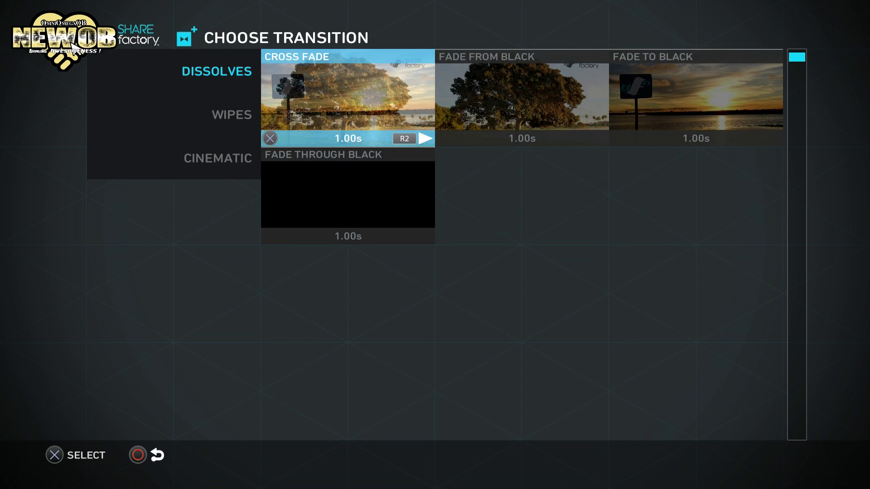
key("Right")
key("Left")
key("Left")
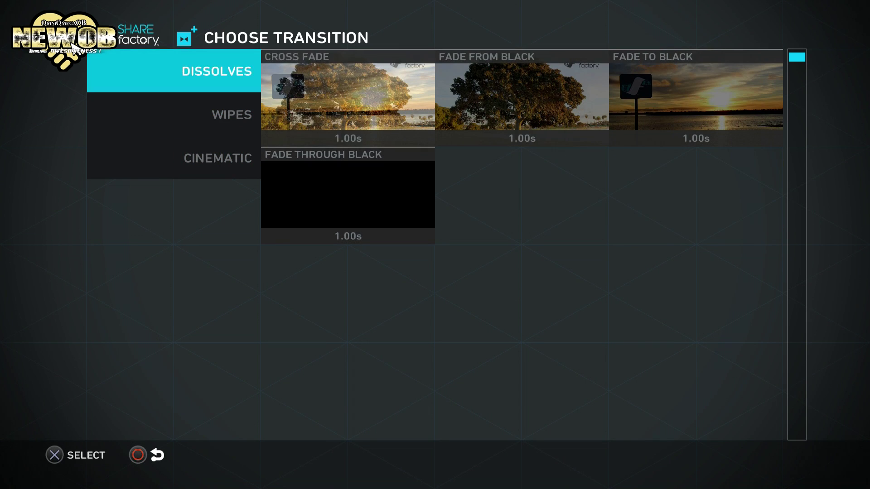
key("Down")
key("Down")
key("Right")
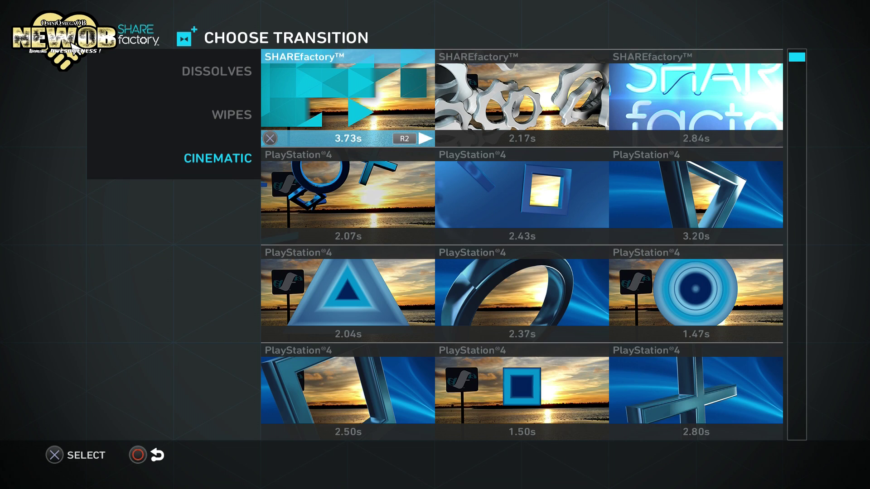
key("Right")
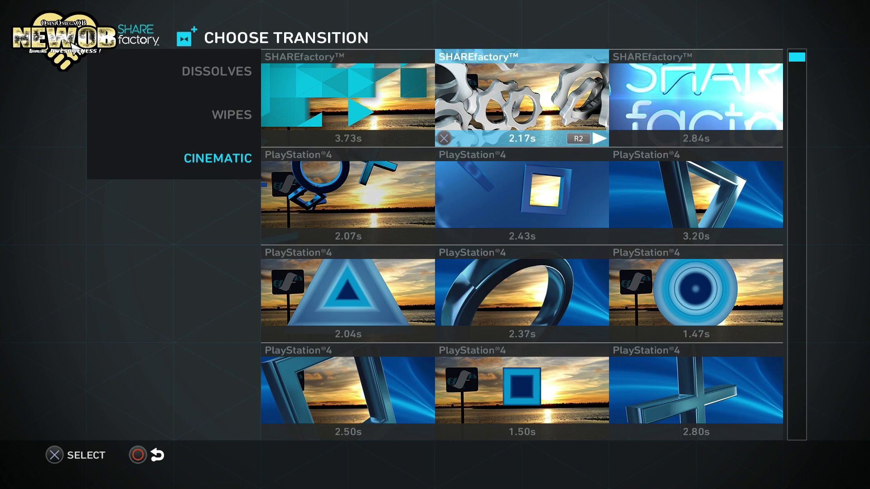
key("Left")
key("Return")
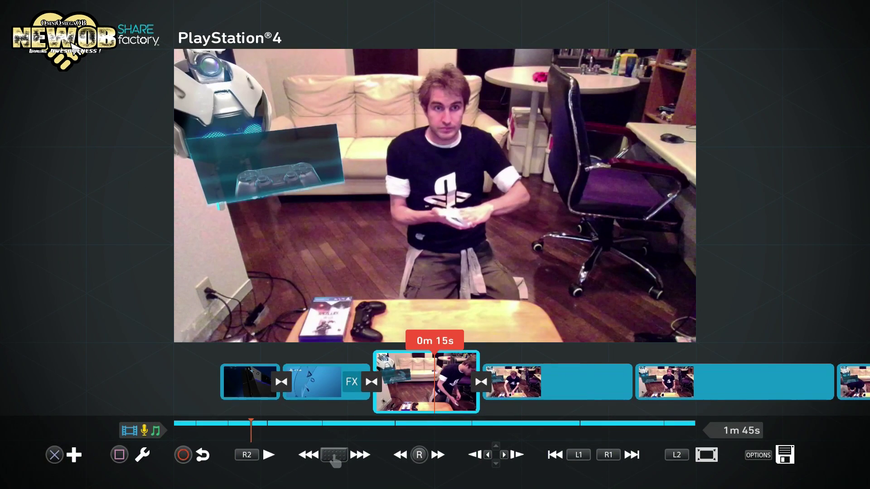
At the next clip, preview the first three cinematic SHAREfactory transitions
key("Right")
key("Return")
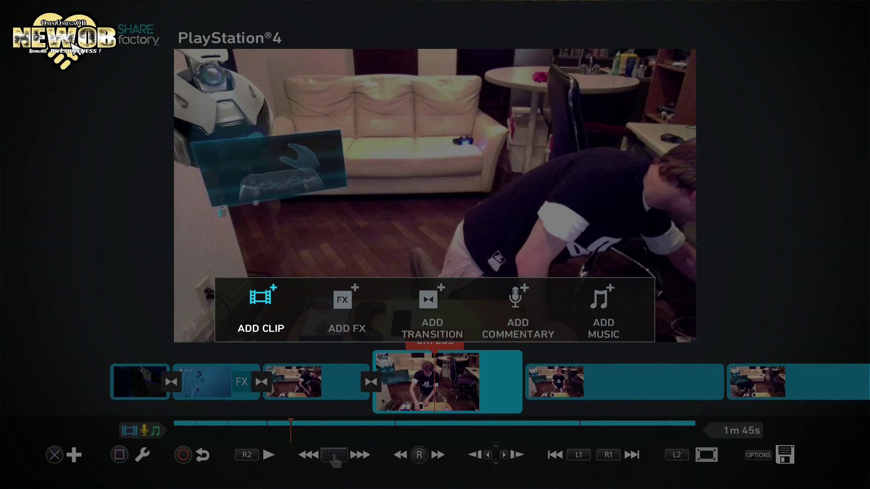
key("Return")
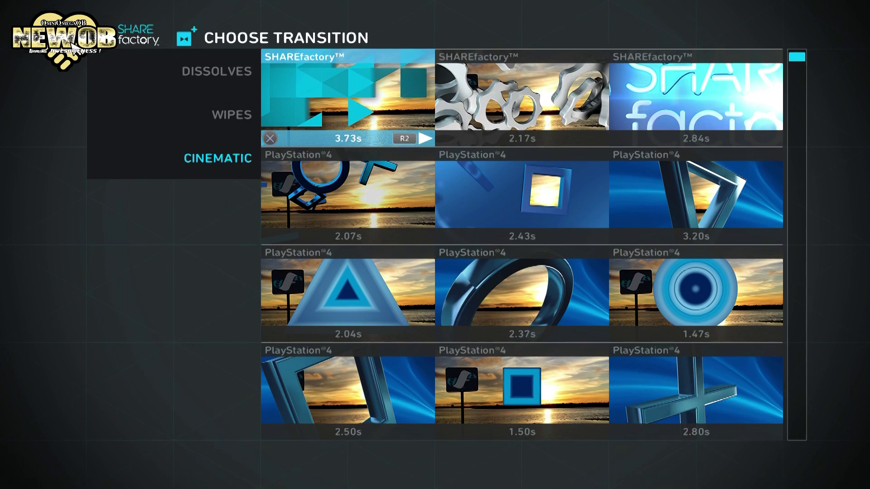
key("R2")
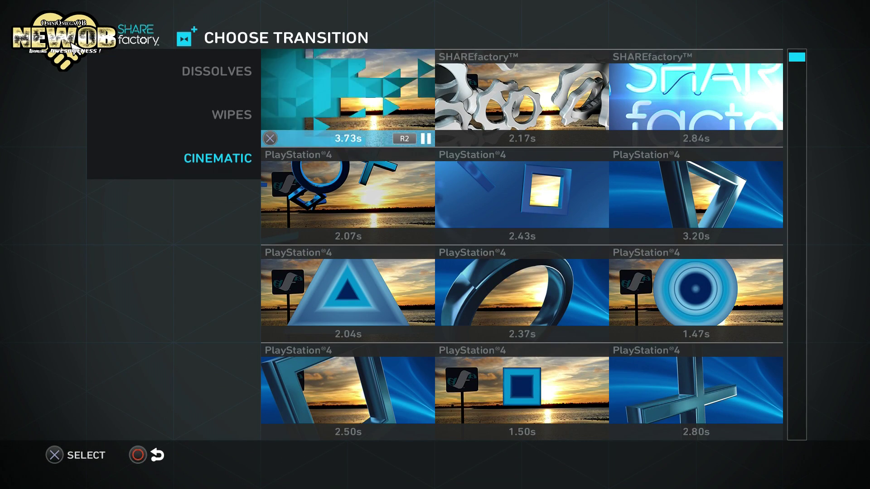
key("Right")
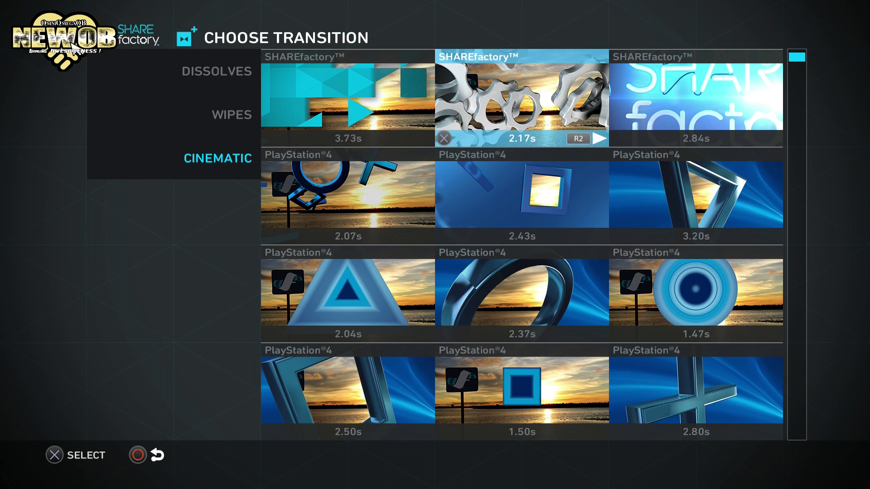
key("R2")
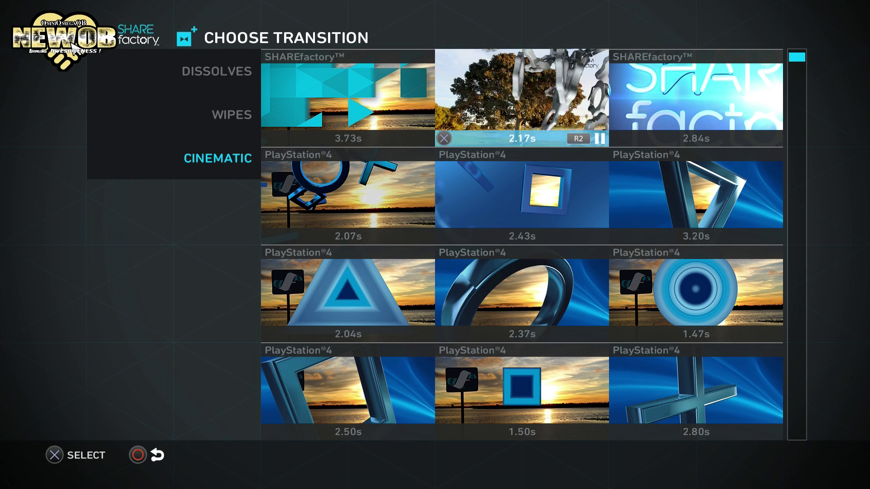
key("Right")
key("R2")
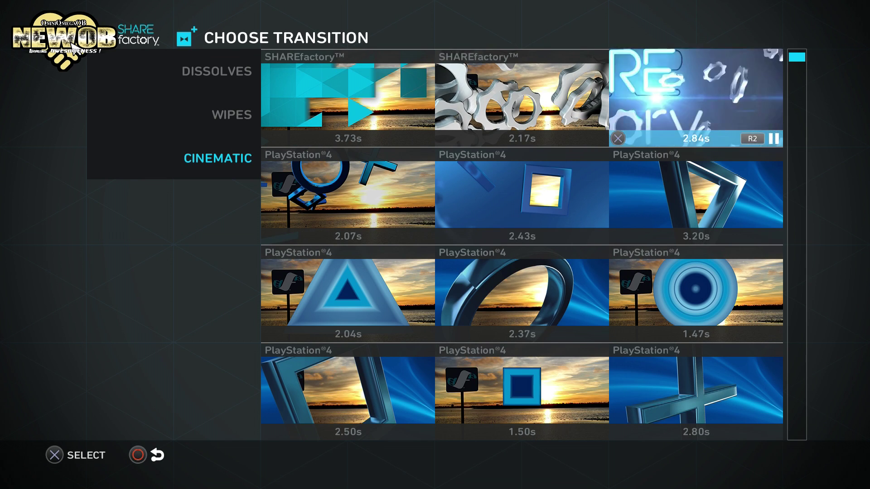
Preview the PlayStation transitions (3.20s, 2.43s, 2.07s) plus the 2.04s triangle and 2.37s ring
key("Down")
key("R2")
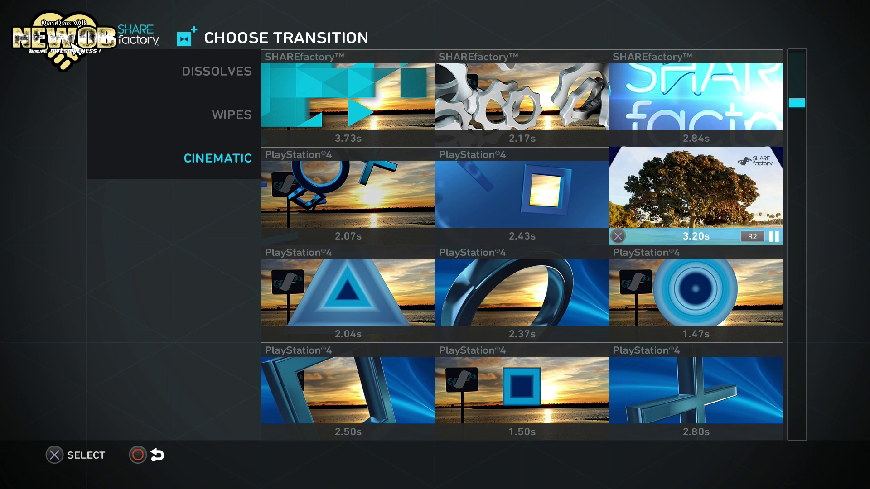
key("Left")
key("R2")
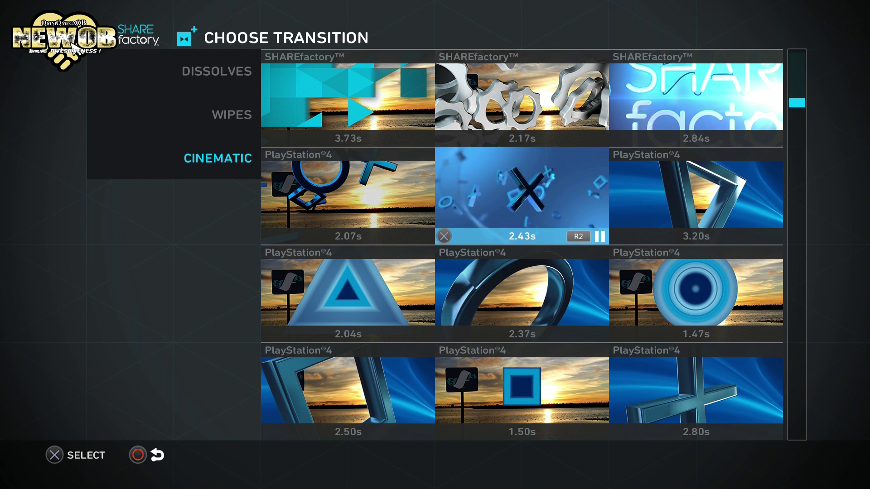
key("Left")
key("R2")
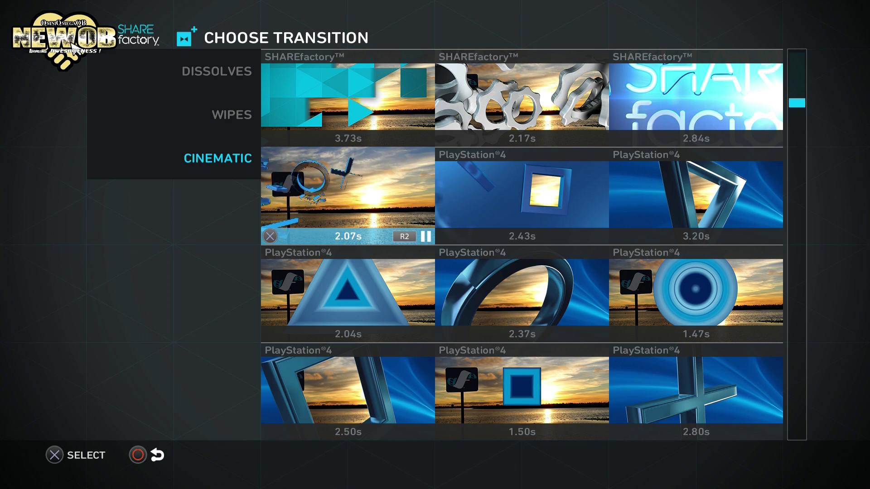
key("Down")
key("R2")
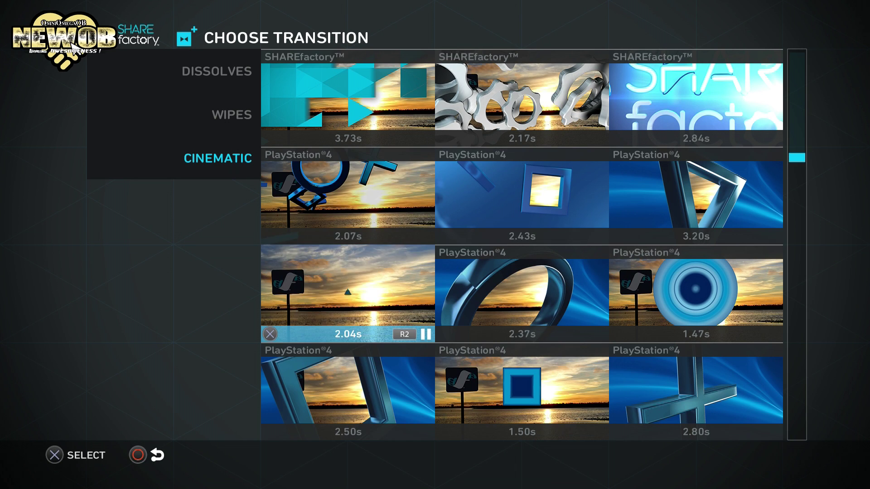
key("Right")
key("R2")
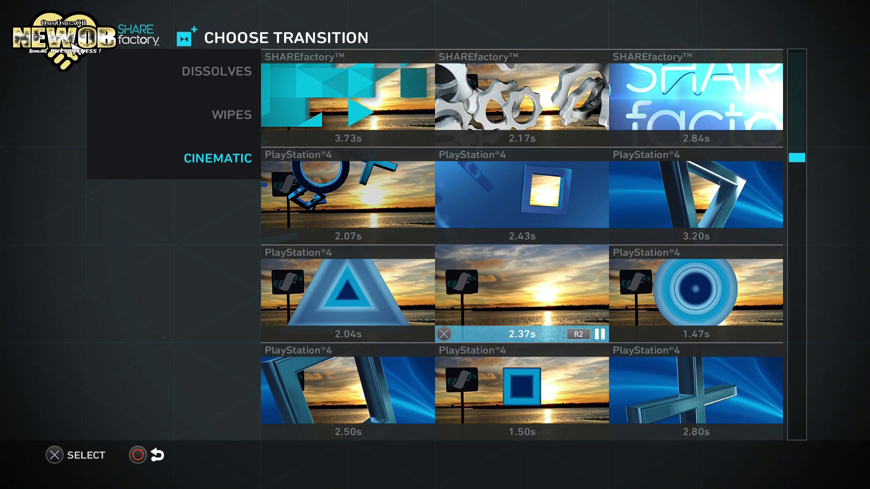
Preview the circle, cross and 2.50s square transitions, then apply The Playroom 2.04s transition
key("Right")
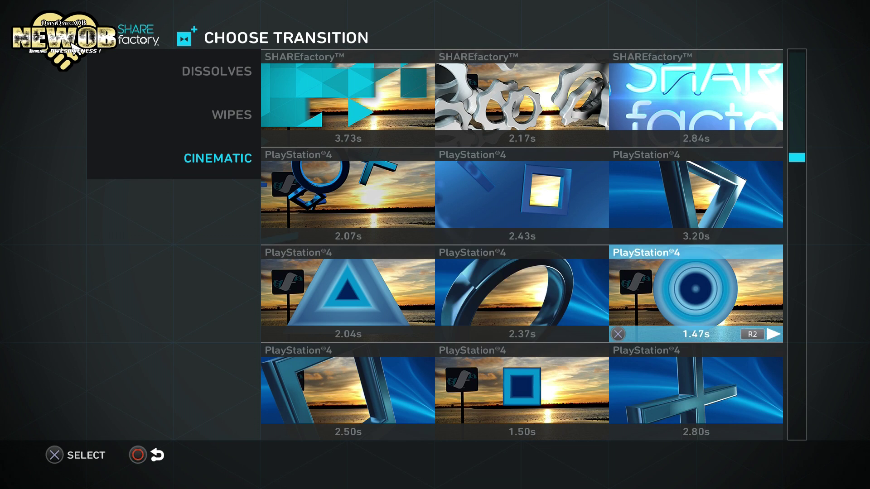
key("R2")
key("Down")
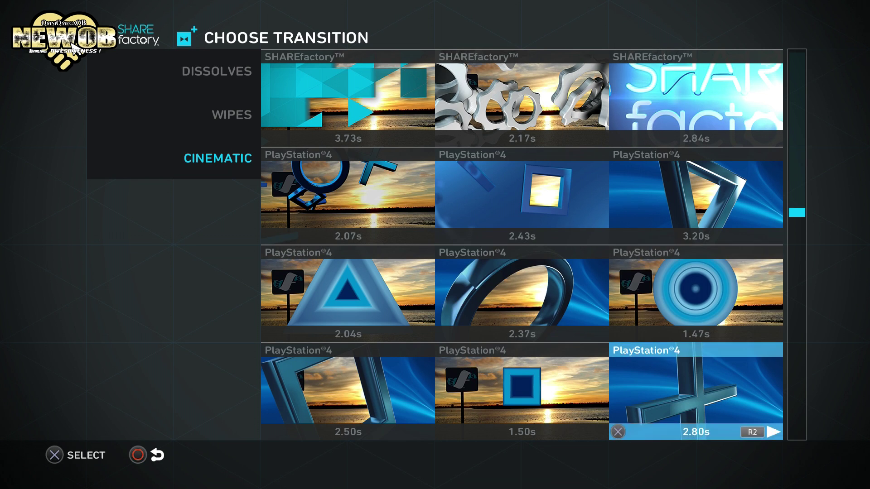
key("Left")
key("Left")
key("R2")
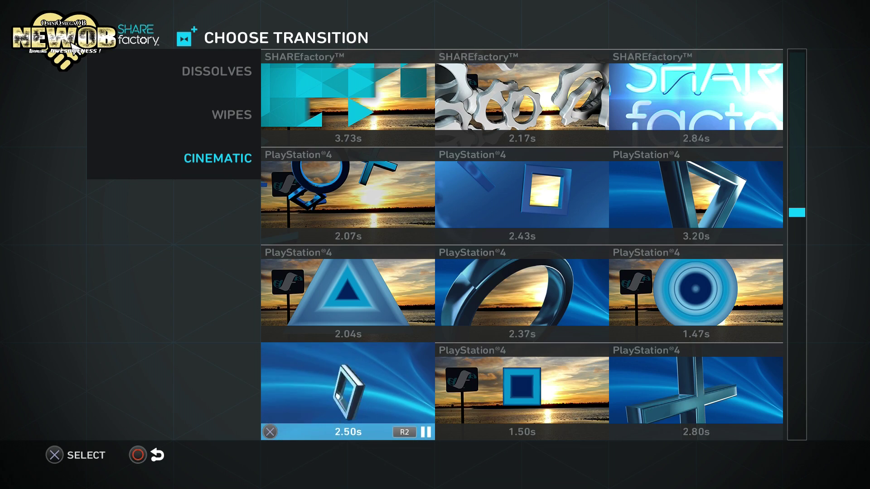
key("Right")
key("Right")
key("Down")
key("Down")
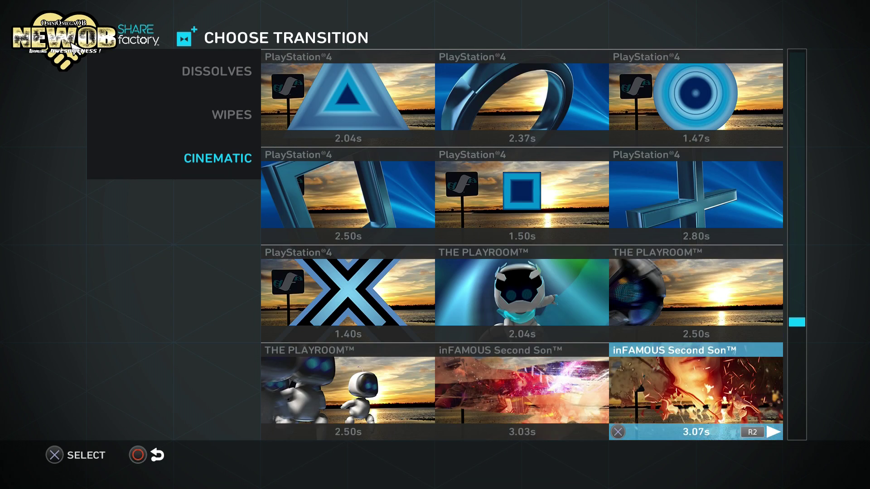
key("Up")
key("Left")
key("Return")
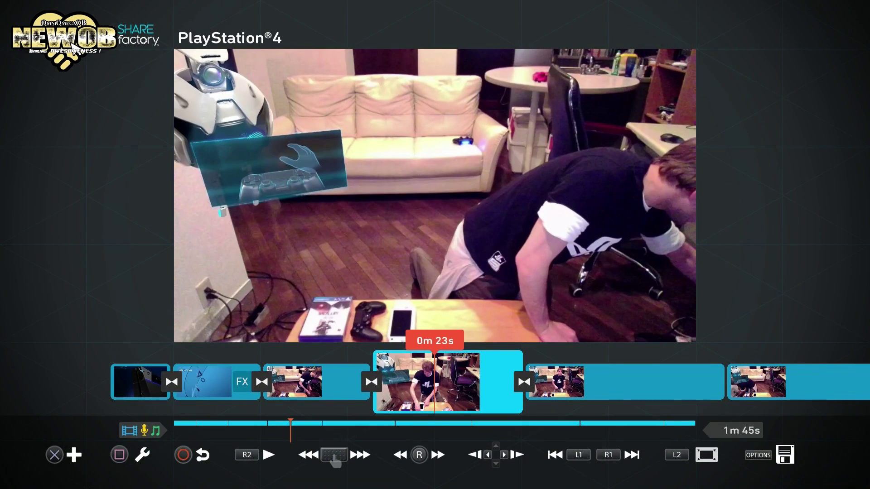
At 0m 35s, begin adding a transition and preview The Playroom 2.04s transition
key("Right")
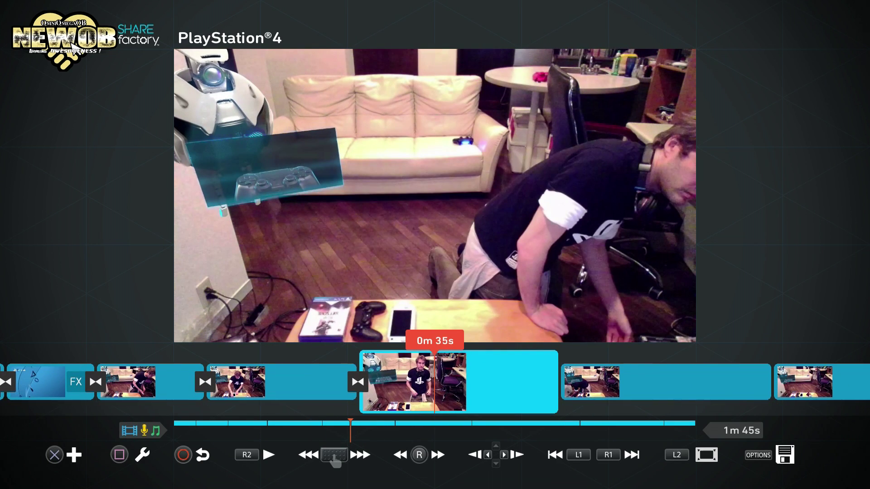
key("Return")
key("Escape")
key("Return")
key("Return")
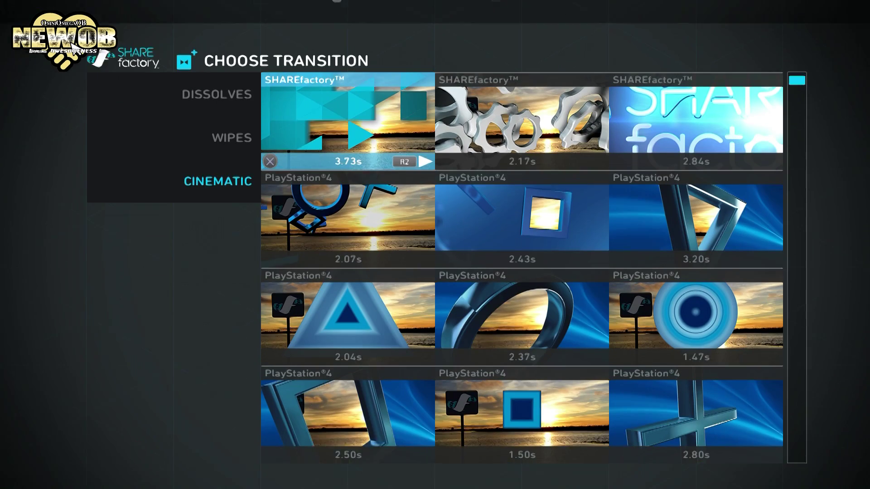
key("Right")
key("Down")
key("Down")
key("Down")
key("Down")
key("Down")
key("Up")
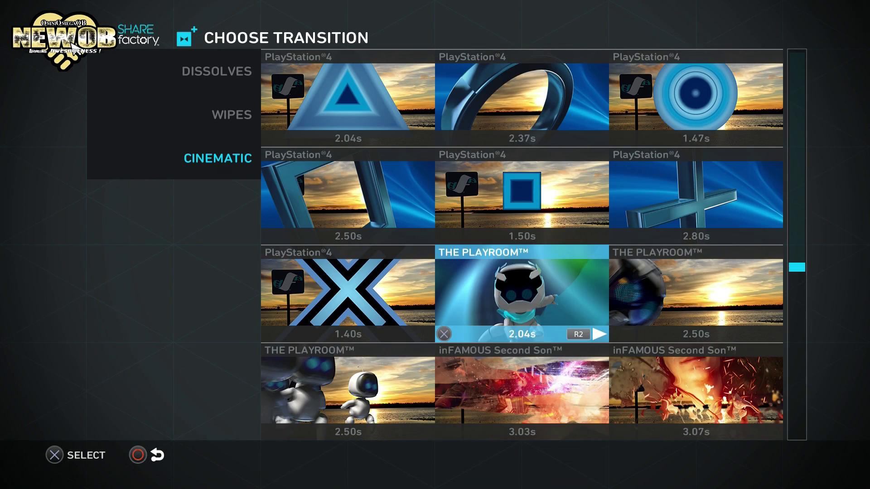
key("space")
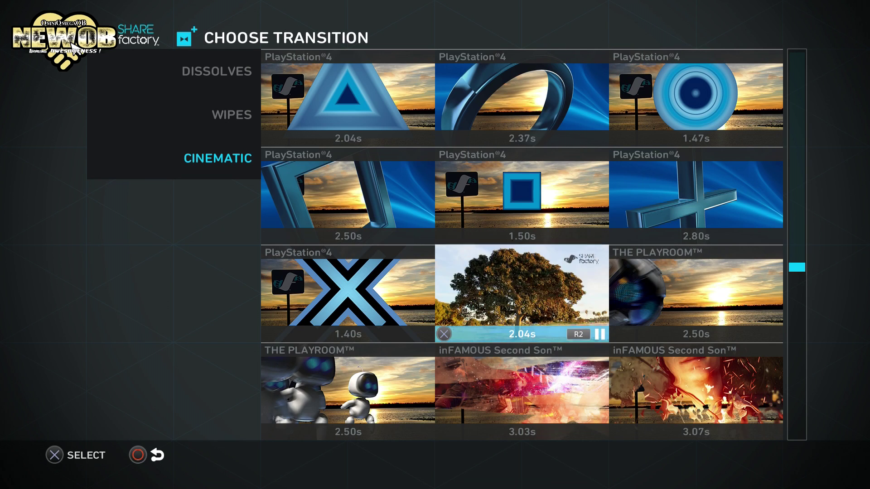
Compare the two Playroom 2.50s transitions and apply the chosen one
key("Right")
key("space")
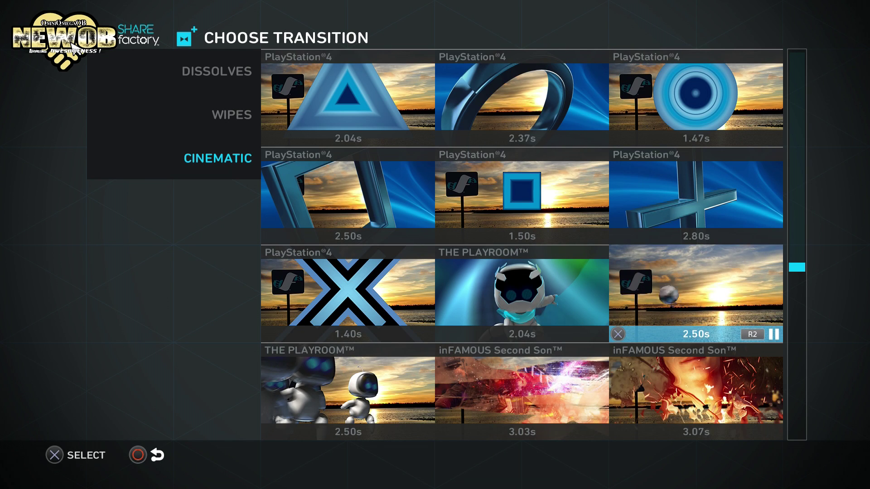
key("Left")
key("Left")
key("Down")
key("space")
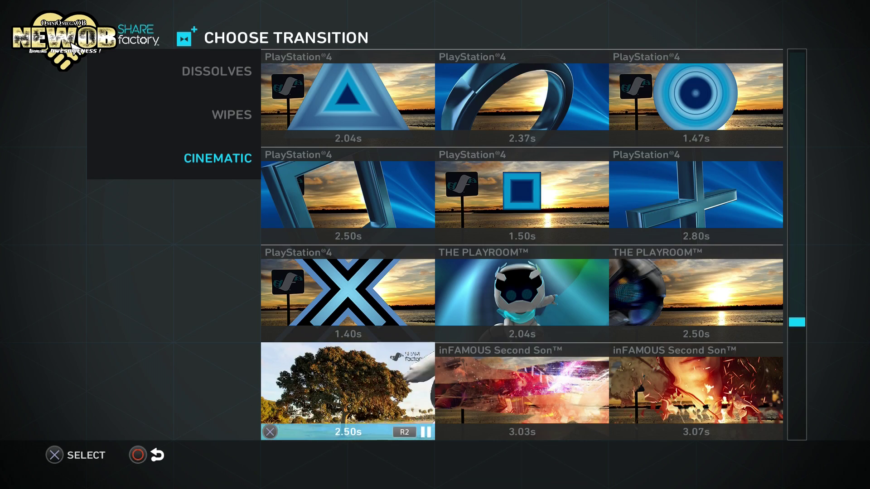
key("Return")
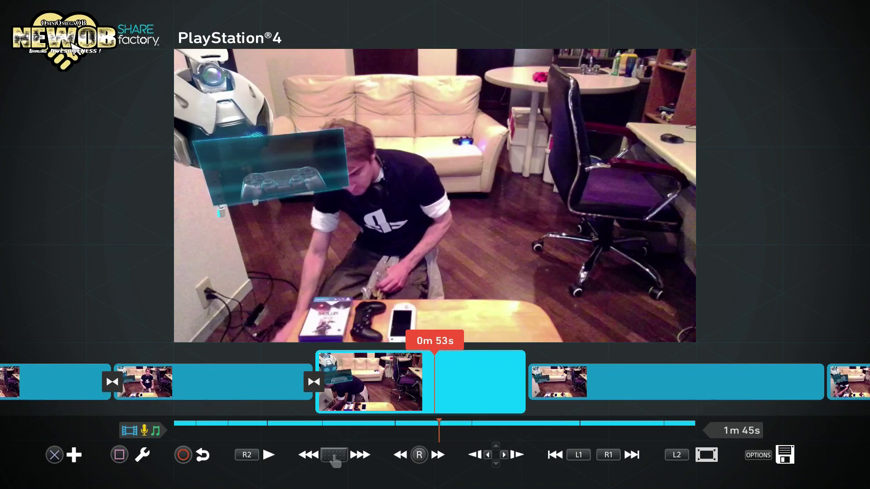
Start adding another transition at the next clip boundary
key("Return")
key("Right")
key("Return")
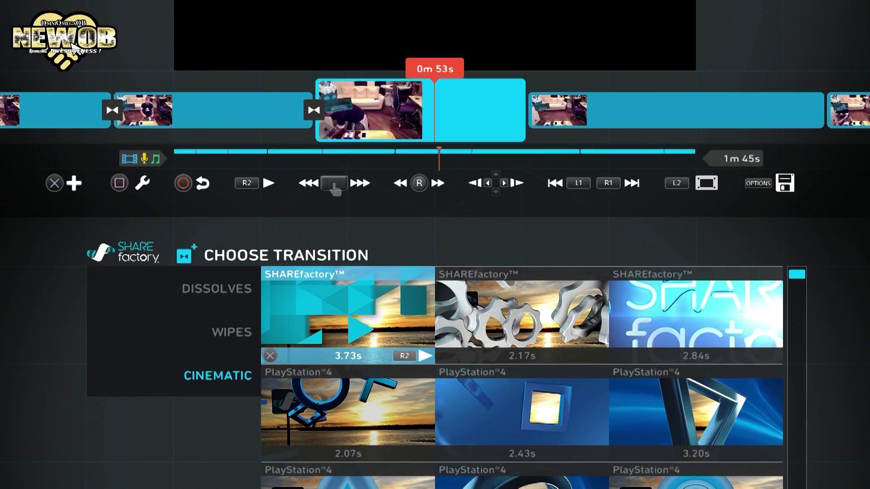
key("Return")
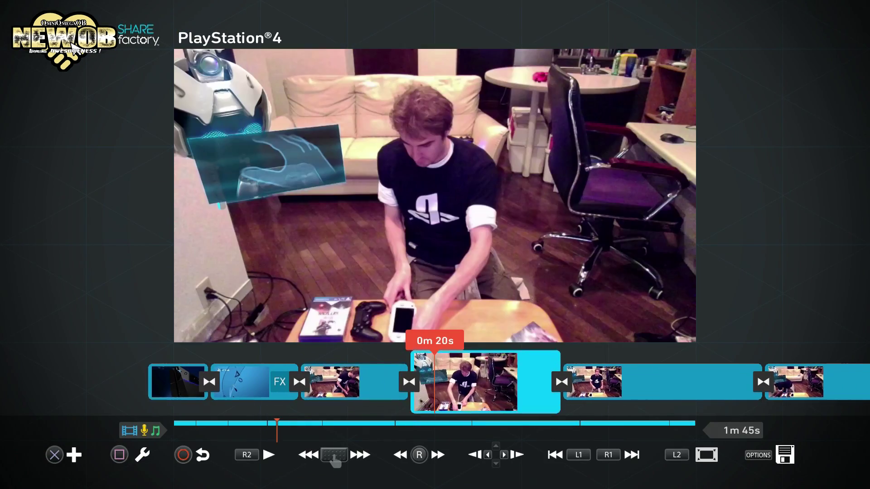
Add the angry-eyes sticker from the sticker gallery to the clip
key("Return")
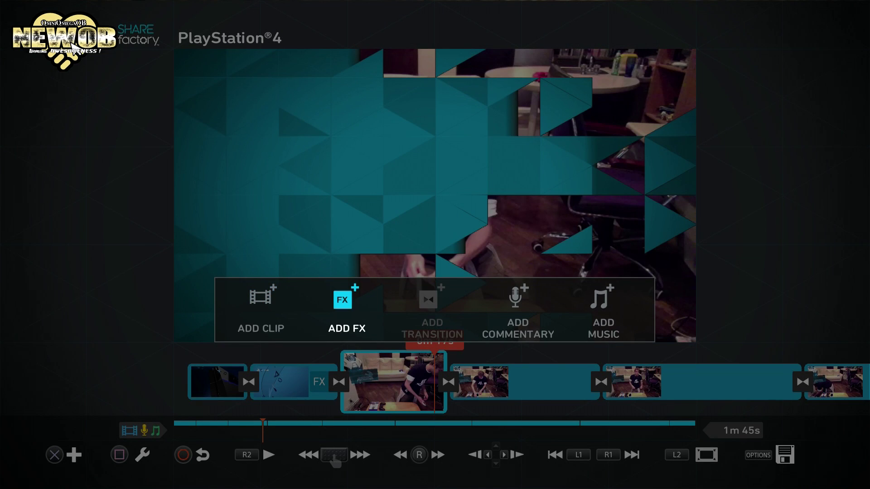
key("Return")
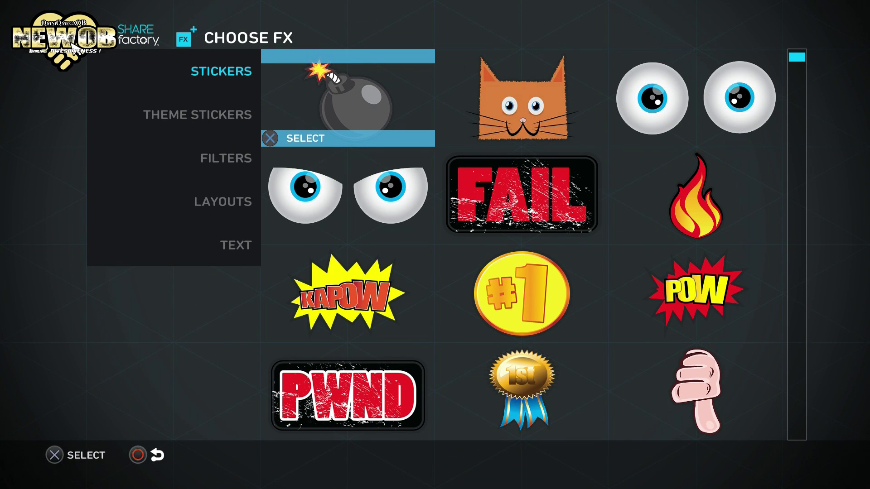
key("Down")
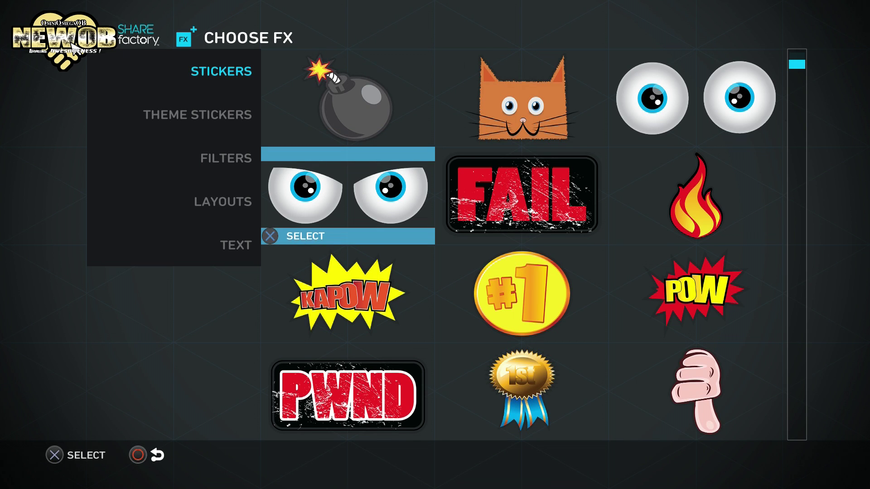
key("Return")
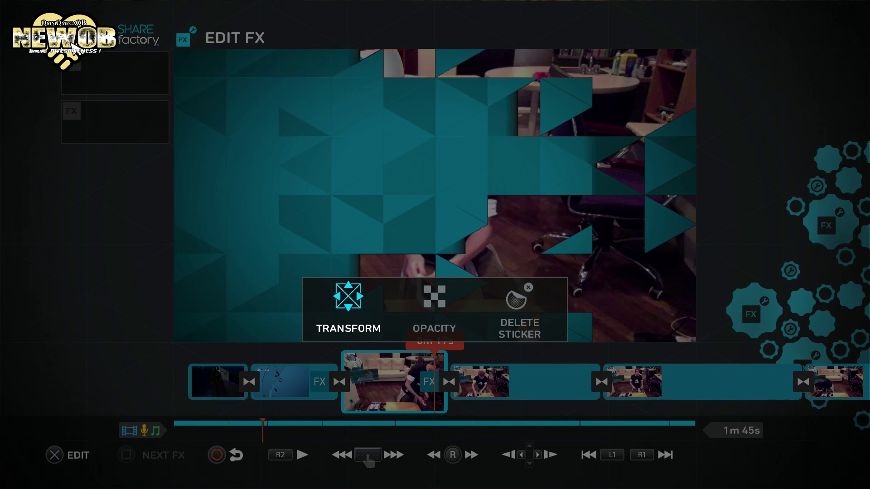
Shrink and move the eyes sticker to the frame's lower-right corner, then return to the editor
key("Return")
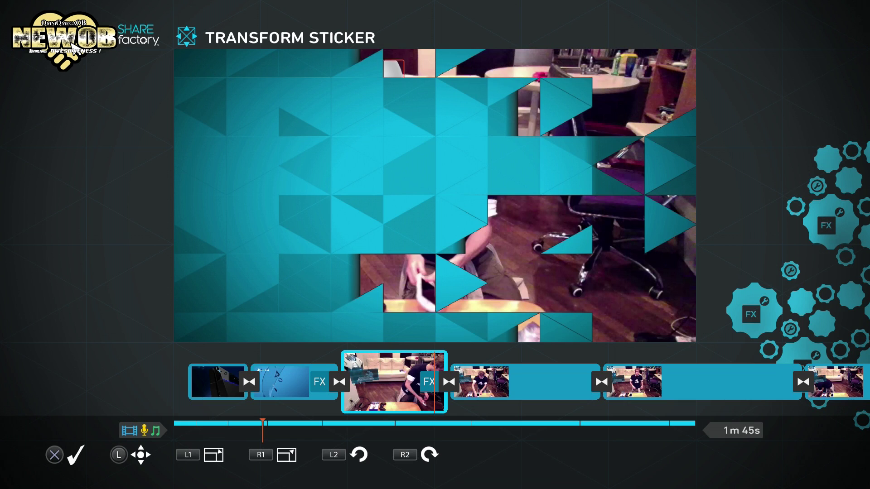
key("Right")
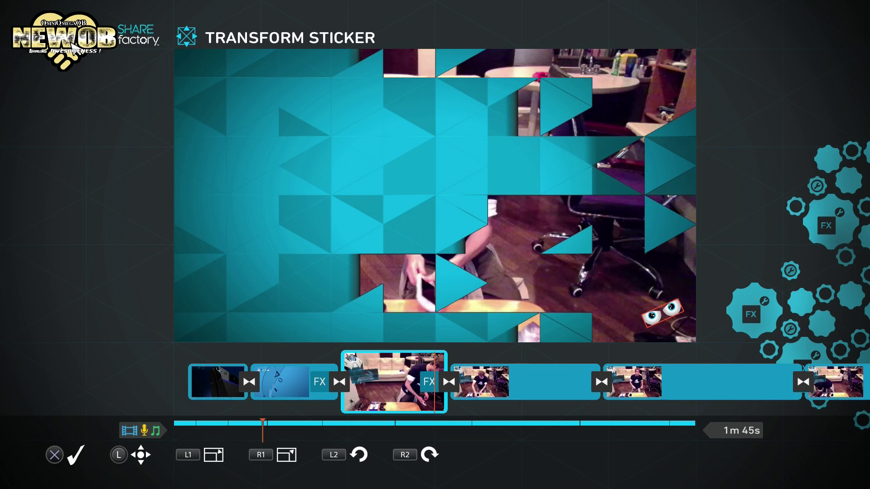
key("Return")
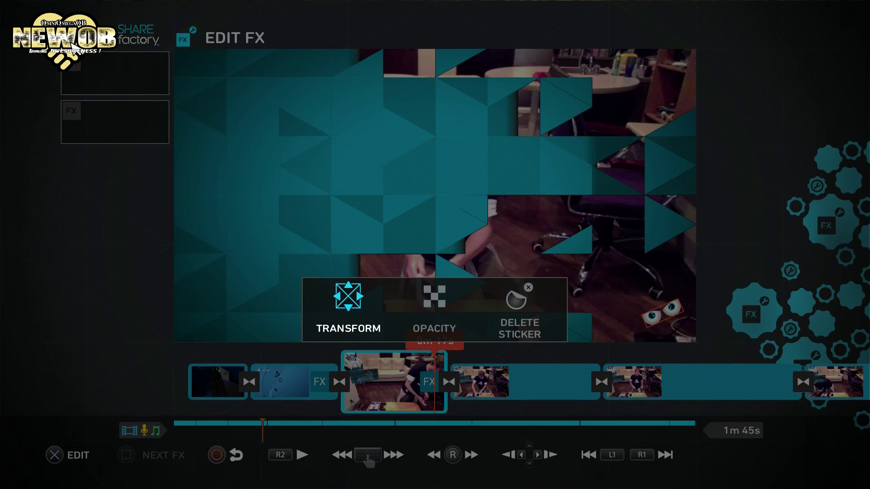
key("Escape")
key("Return")
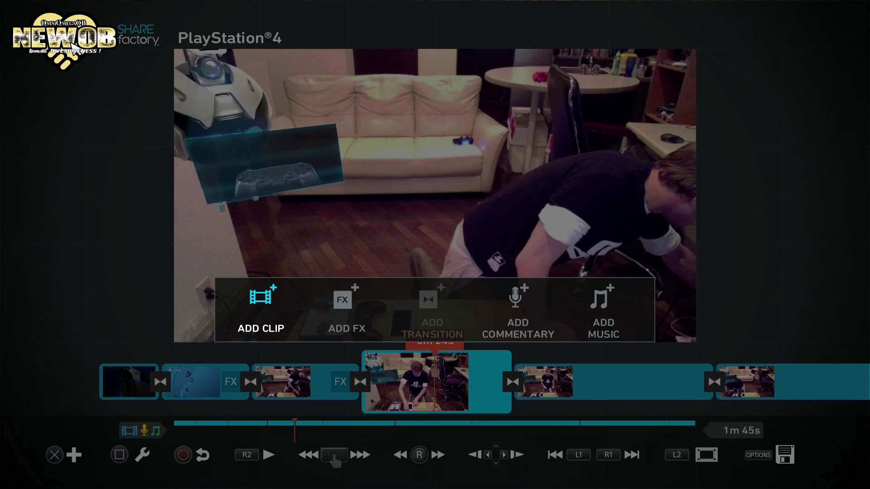
Apply the Vertical Bands layout to the current clip
key("Return")
key("Down")
key("Down")
key("Down")
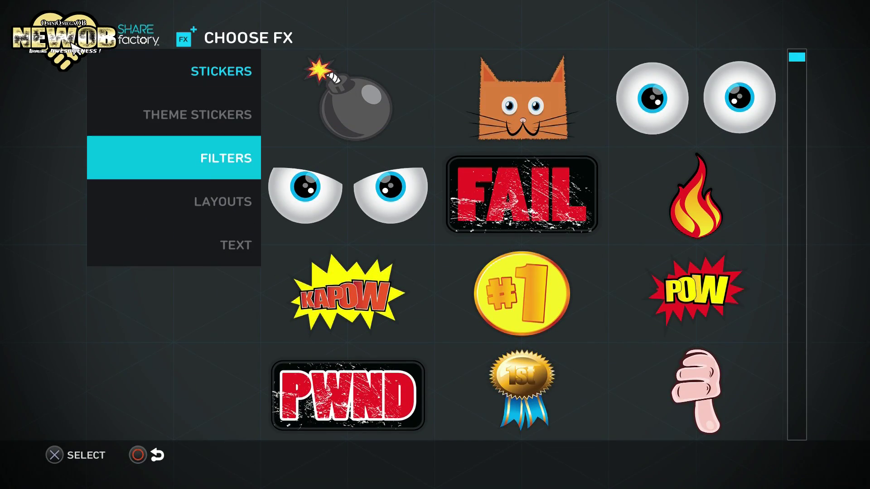
key("Right")
key("Right")
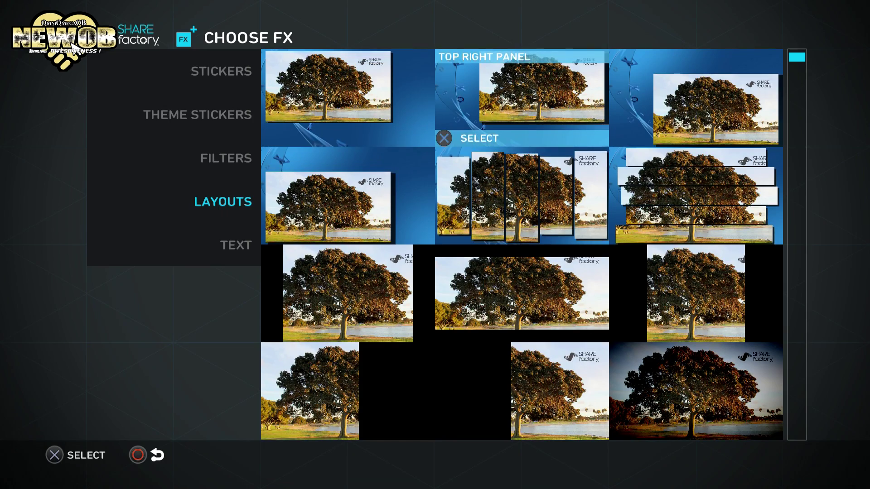
key("Down")
key("Return")
key("Right")
key("Right")
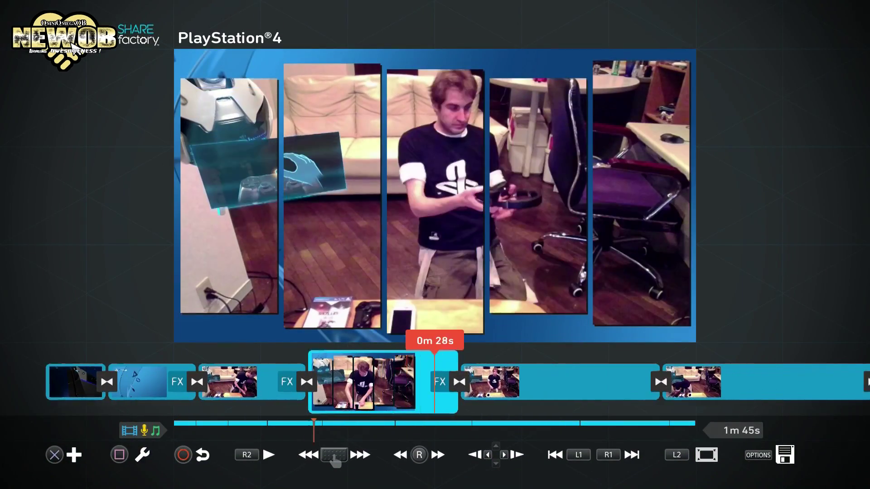
key("Return")
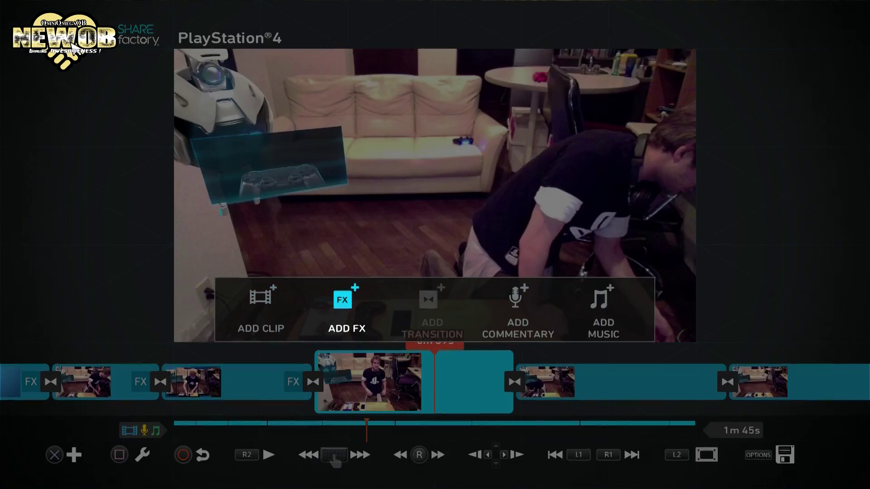
Give a later clip the Square Right layout and review it at 0m 40s
key("Return")
key("Right")
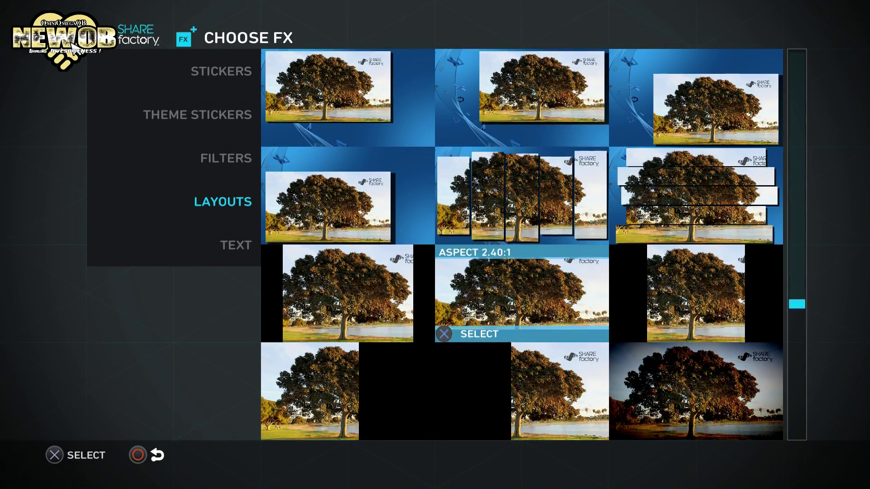
key("Down")
key("Return")
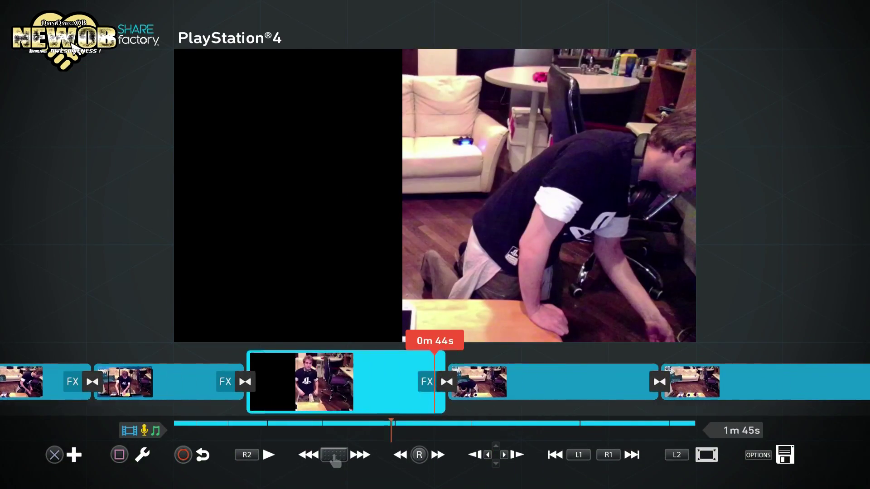
key("Left")
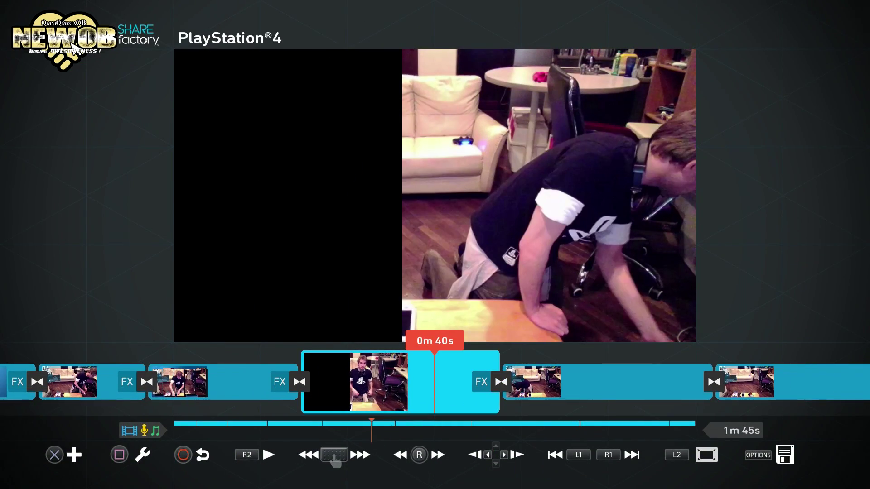
Apply the posterized filter, listed after Black & White in Filters, to the clip
key("Return")
key("Right")
key("Return")
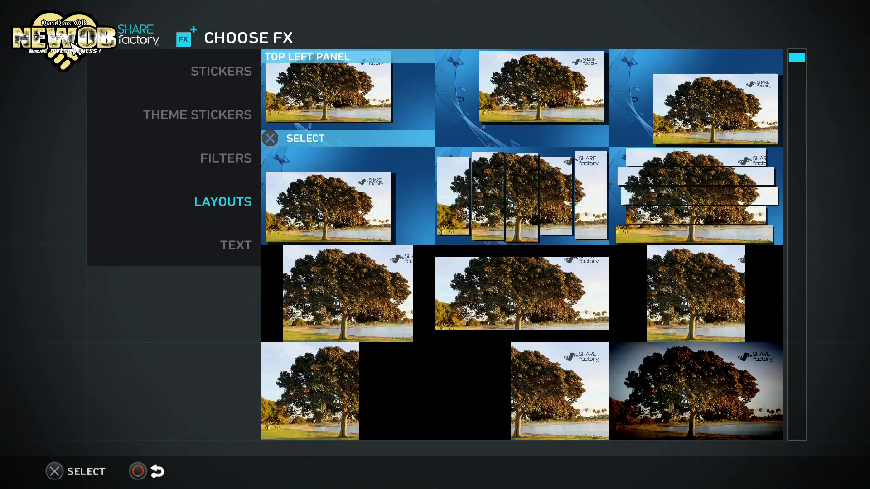
key("Left")
key("Up")
key("Right")
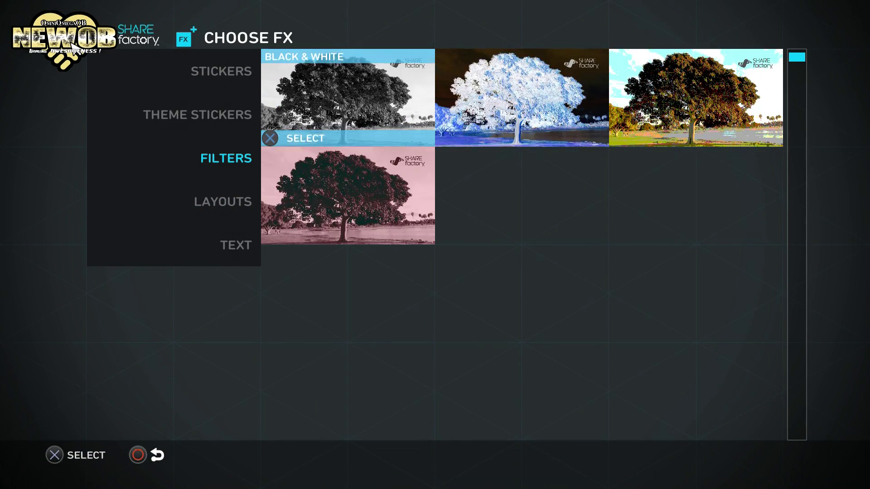
key("Right")
key("Right")
key("Return")
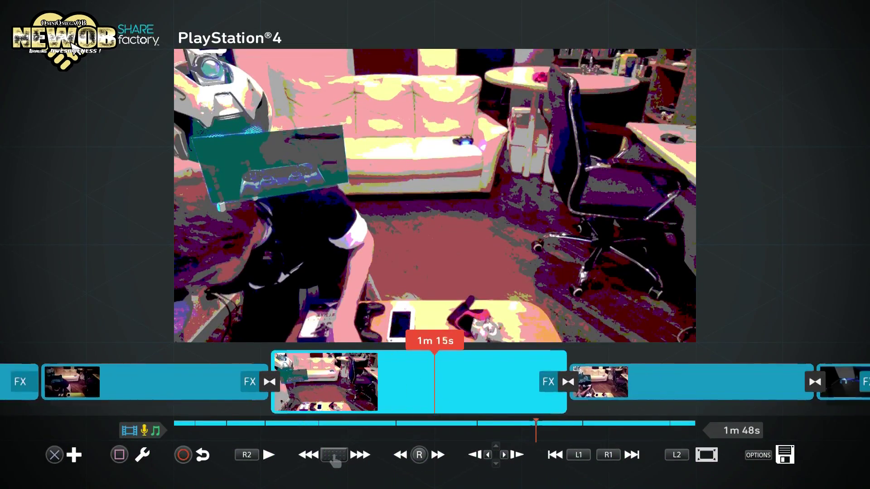
key("Right")
key("Return")
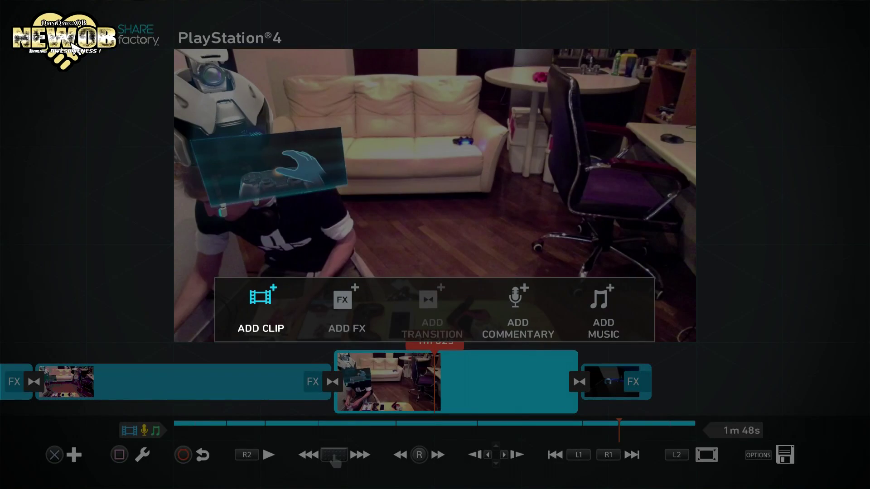
Apply the Bottom Left Panel layout to the current clip and preview it
key("Return")
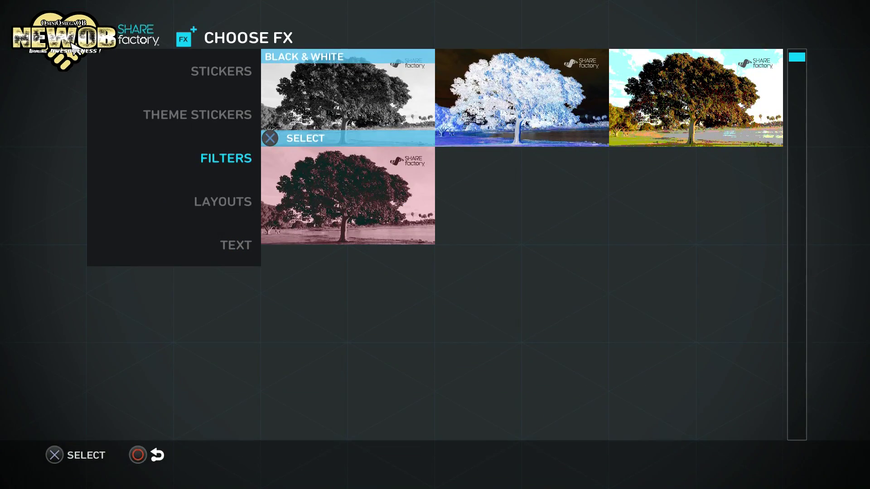
key("Left")
key("Down")
key("Right")
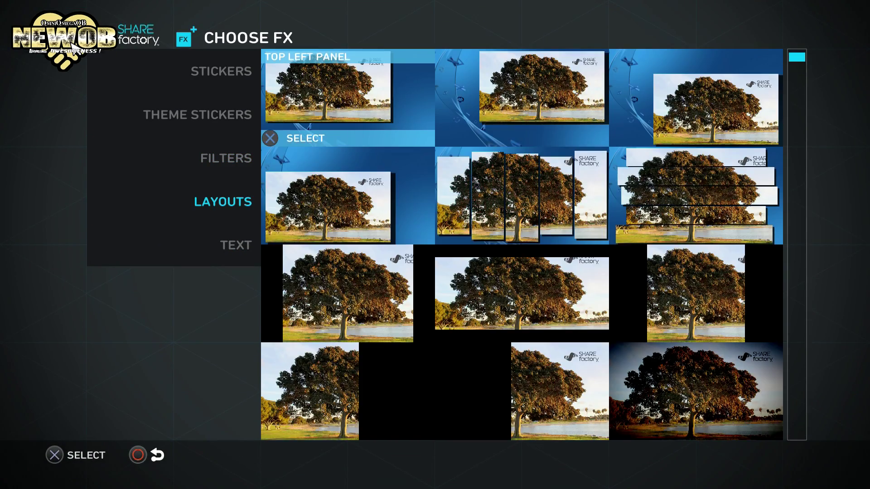
key("Down")
key("Return")
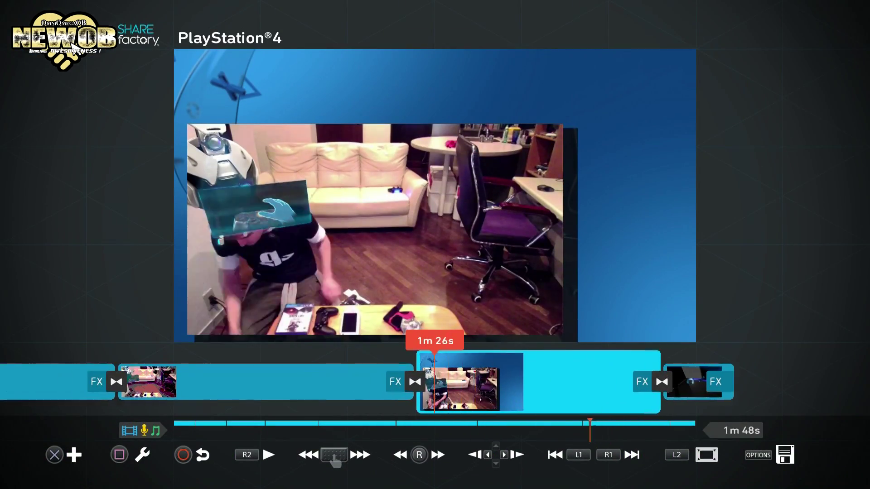
key("Right")
key("Left")
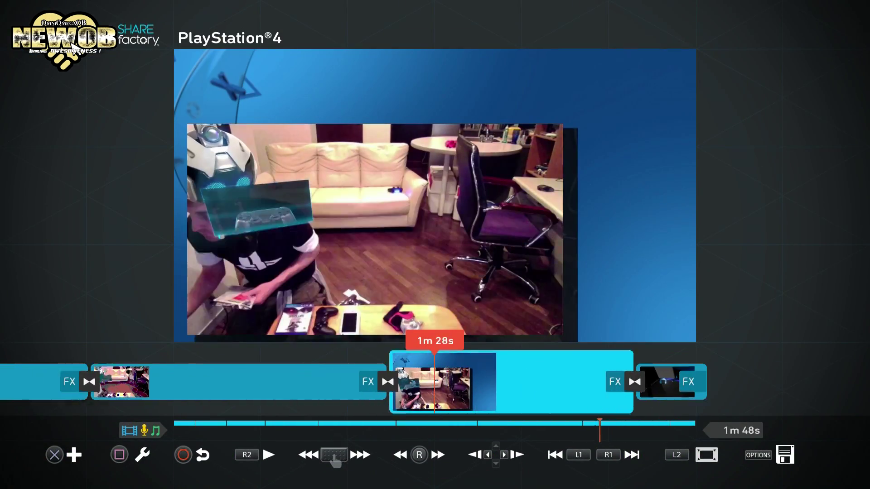
Apply the Bottom Left Panel layout to the posterized clip at 1m 11s
key("Left")
key("Return")
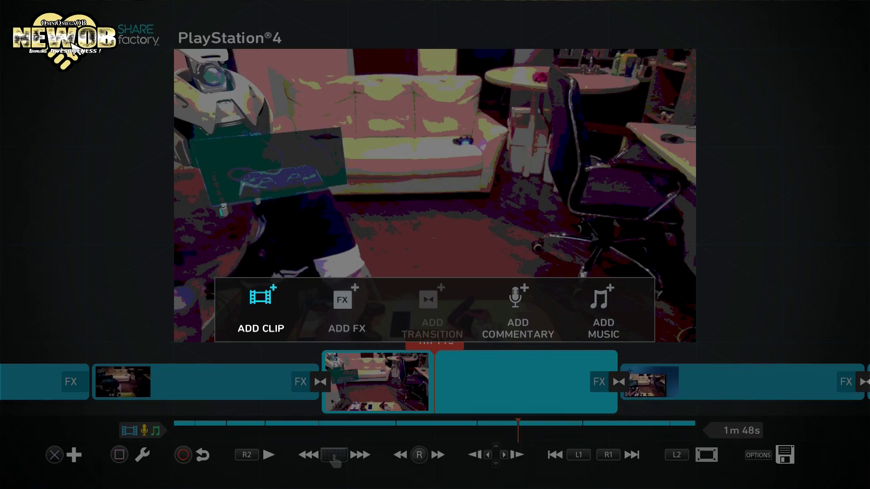
key("Right")
key("Return")
key("Down")
key("Return")
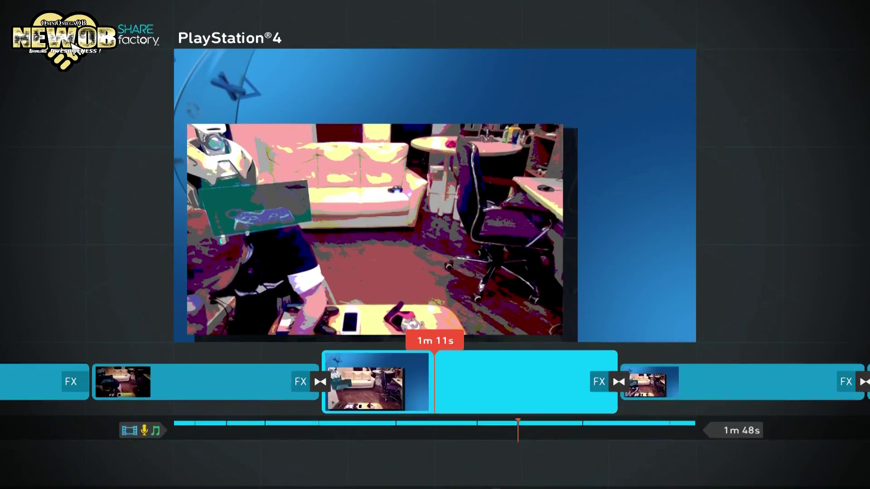
key("Escape")
key("Escape")
key("Escape")
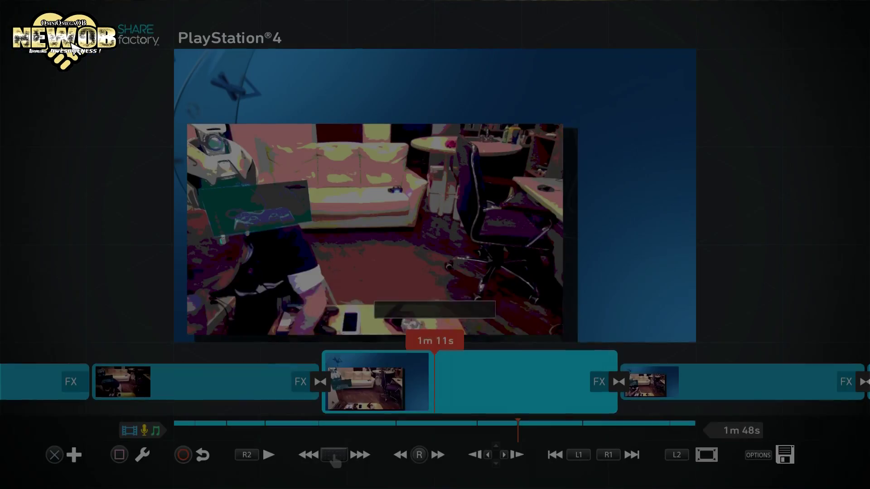
Browse the Text effect's font grid, ending on the pixel-style fonts
key("Return")
key("Down")
key("Down")
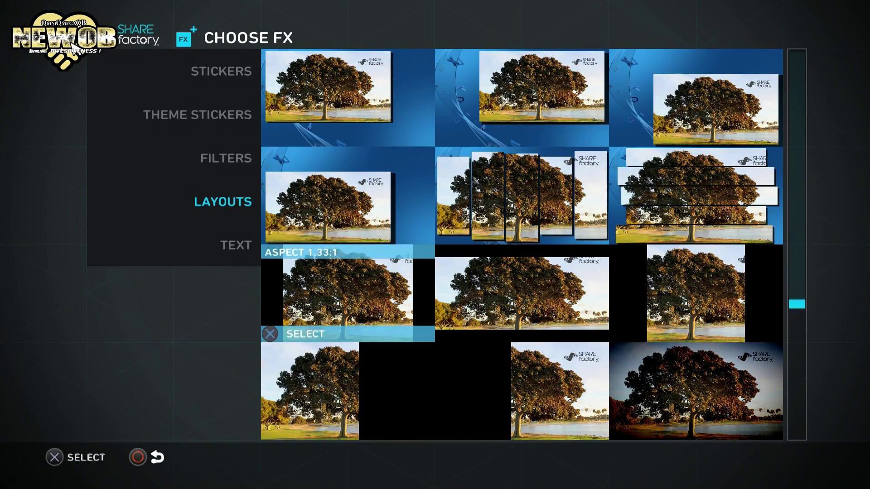
key("Left")
key("Down")
key("Right")
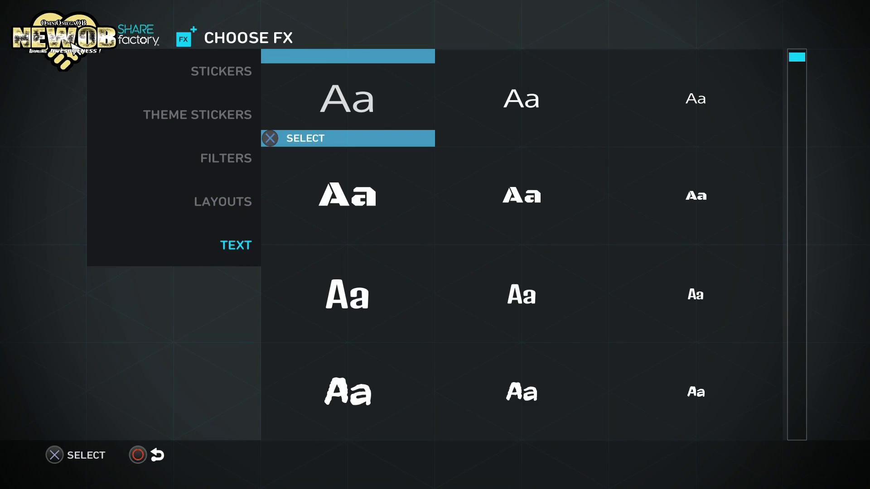
key("Right")
key("Right")
key("Left")
key("Left")
key("Down")
key("Right")
key("Right")
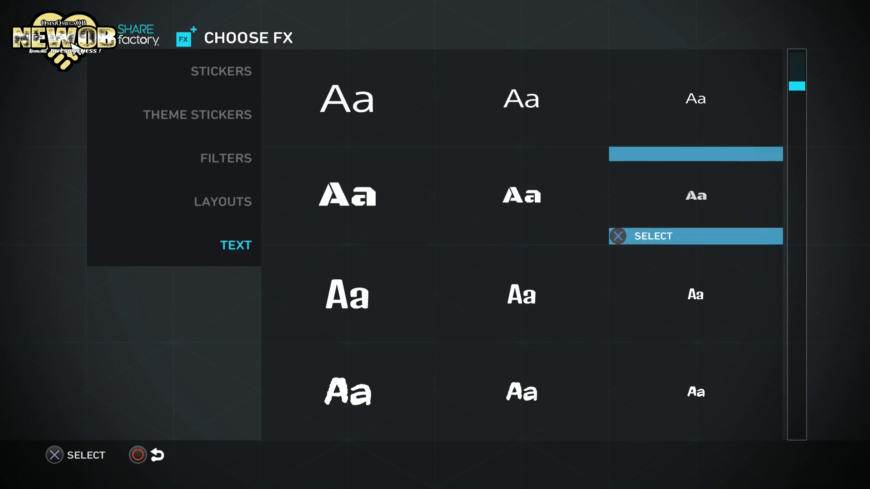
key("Left")
key("Left")
key("Down")
key("Down")
key("Down")
key("Down")
key("Down")
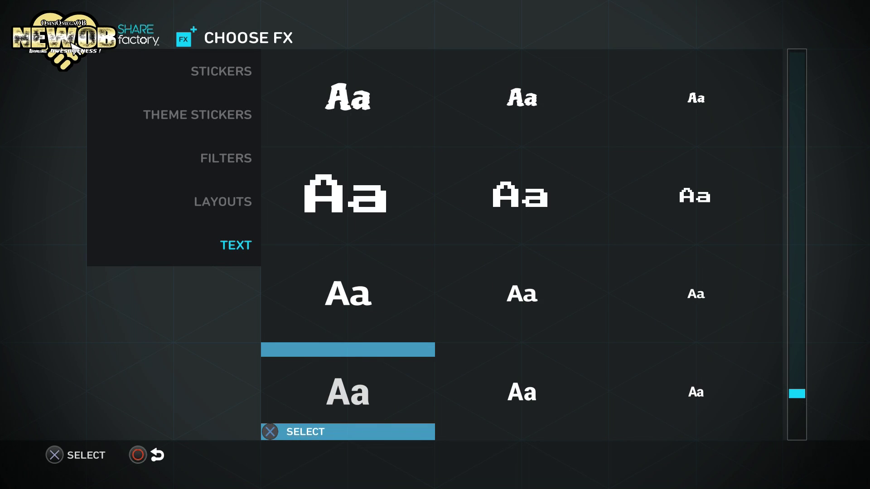
key("Up")
key("Up")
key("Up")
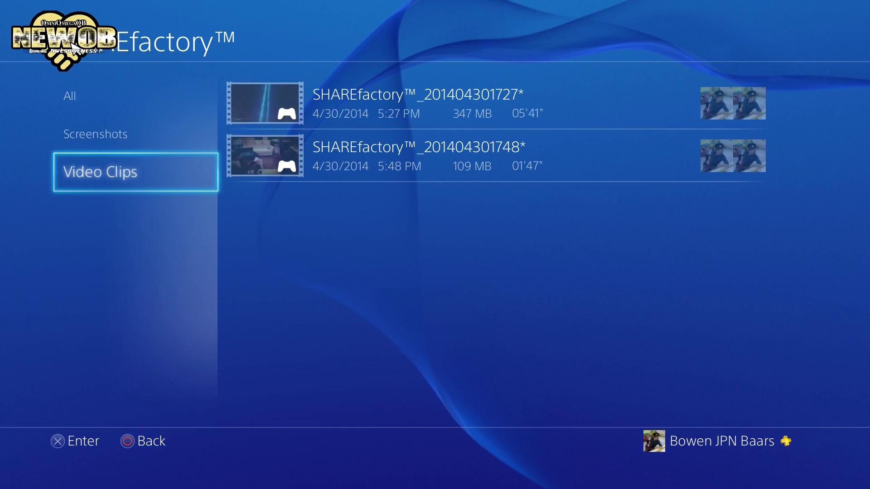
Browse the saved SHAREfactory videos once the 1m 48s movie render completes
key("Right")
Select the newly rendered 01'47", 109 MB SHAREfactory video for playback
key("Down")
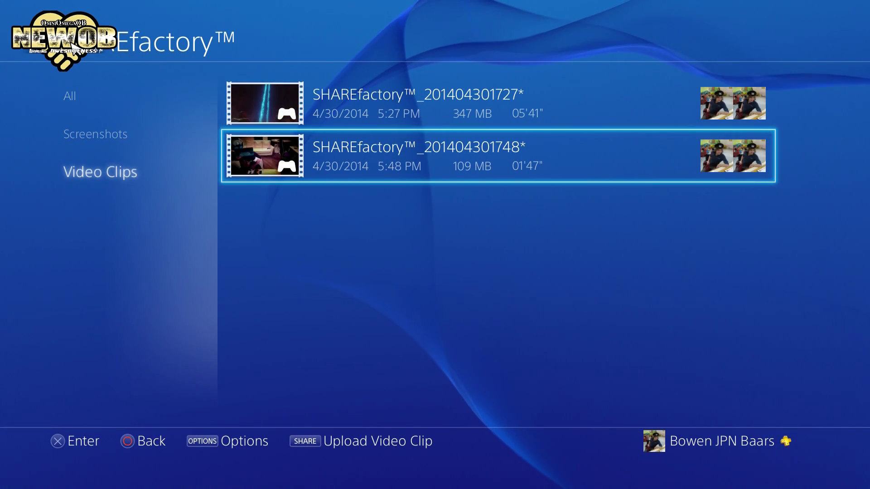